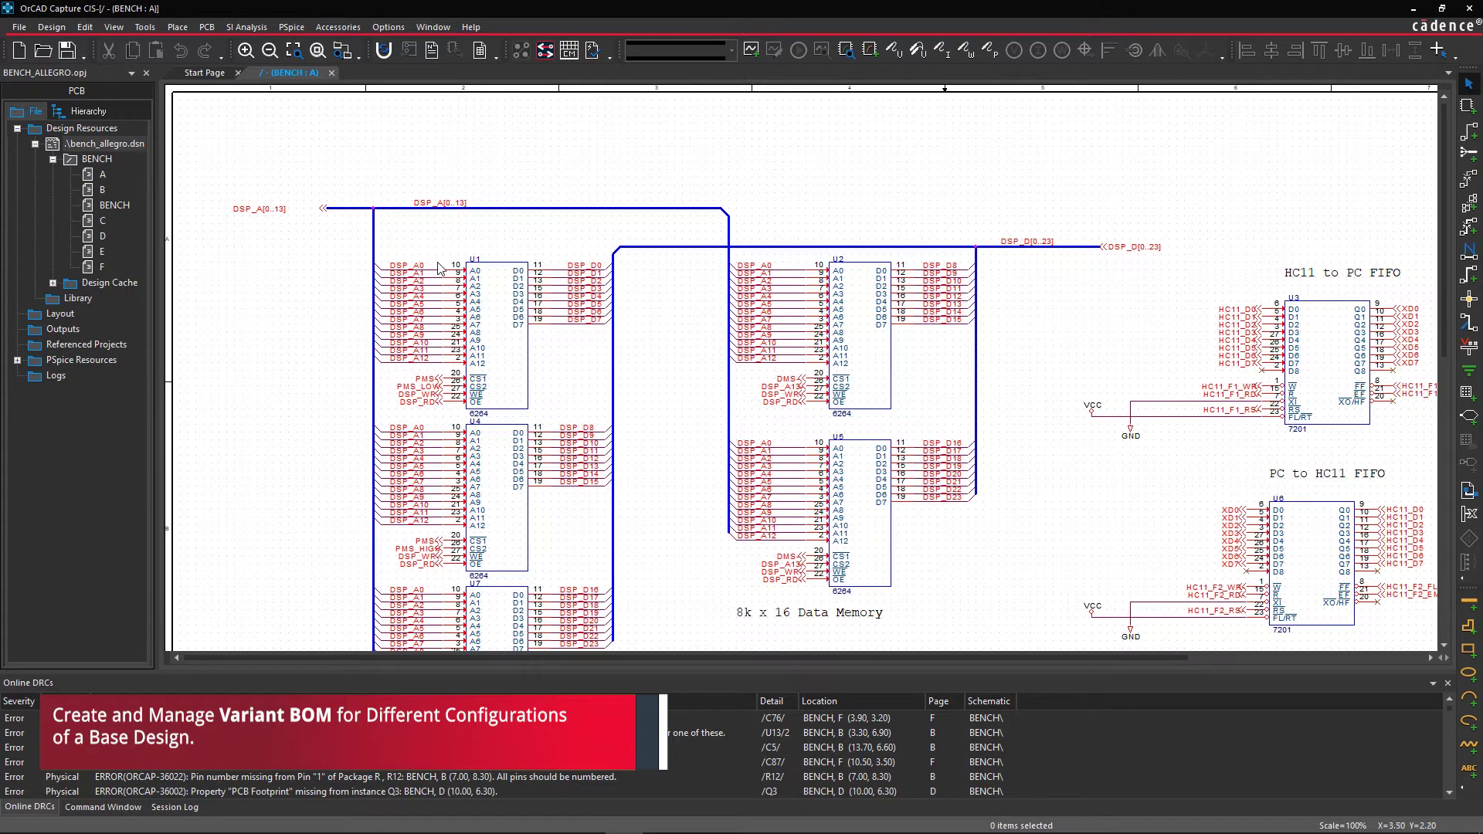
Step: Select the bench_allegro.dsn design in the project tree and bring up its context menu
{"action": "left_click", "coordinate": [99, 145]}
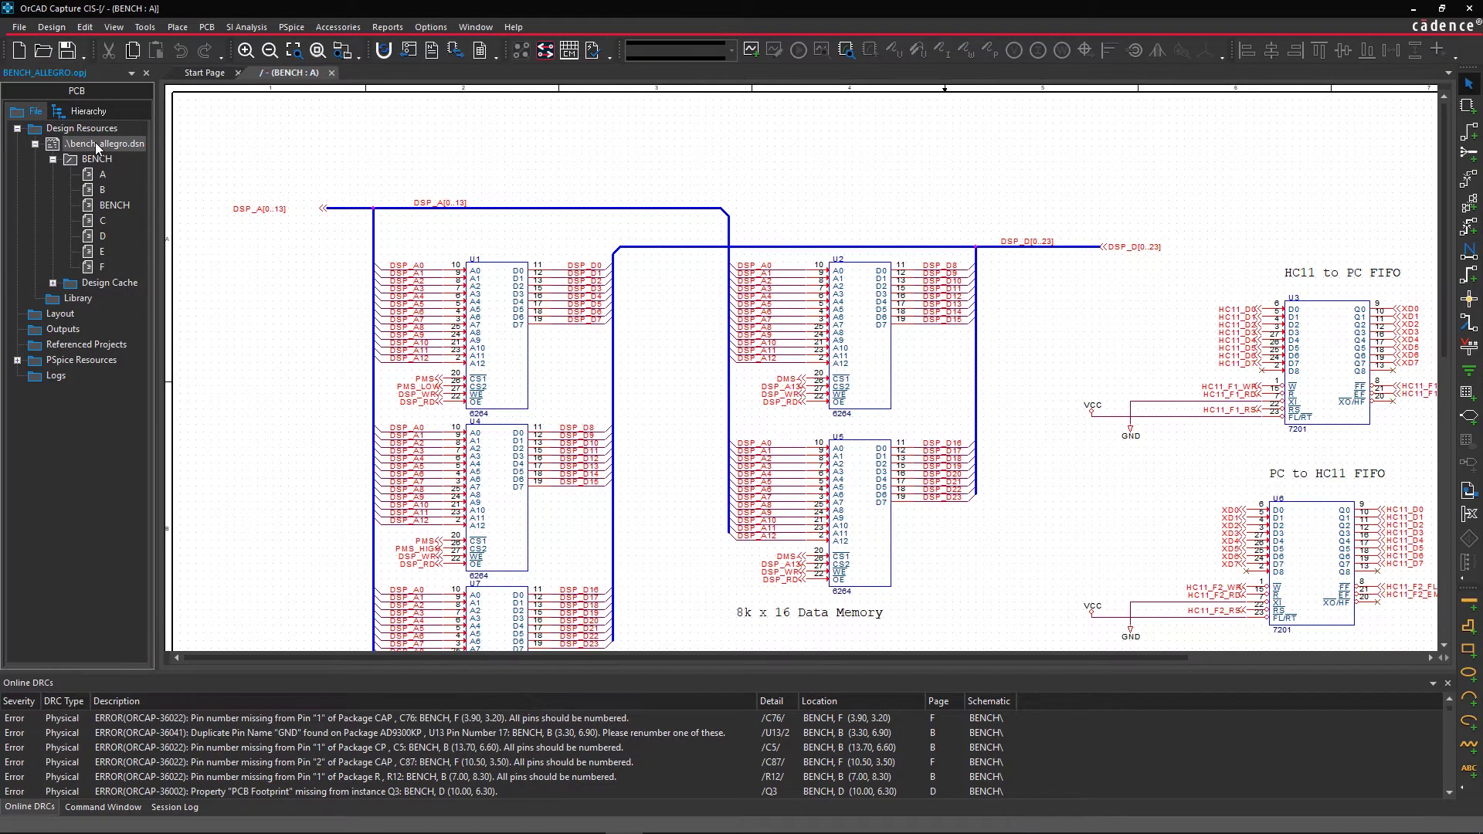
{"action": "right_click", "coordinate": [99, 147]}
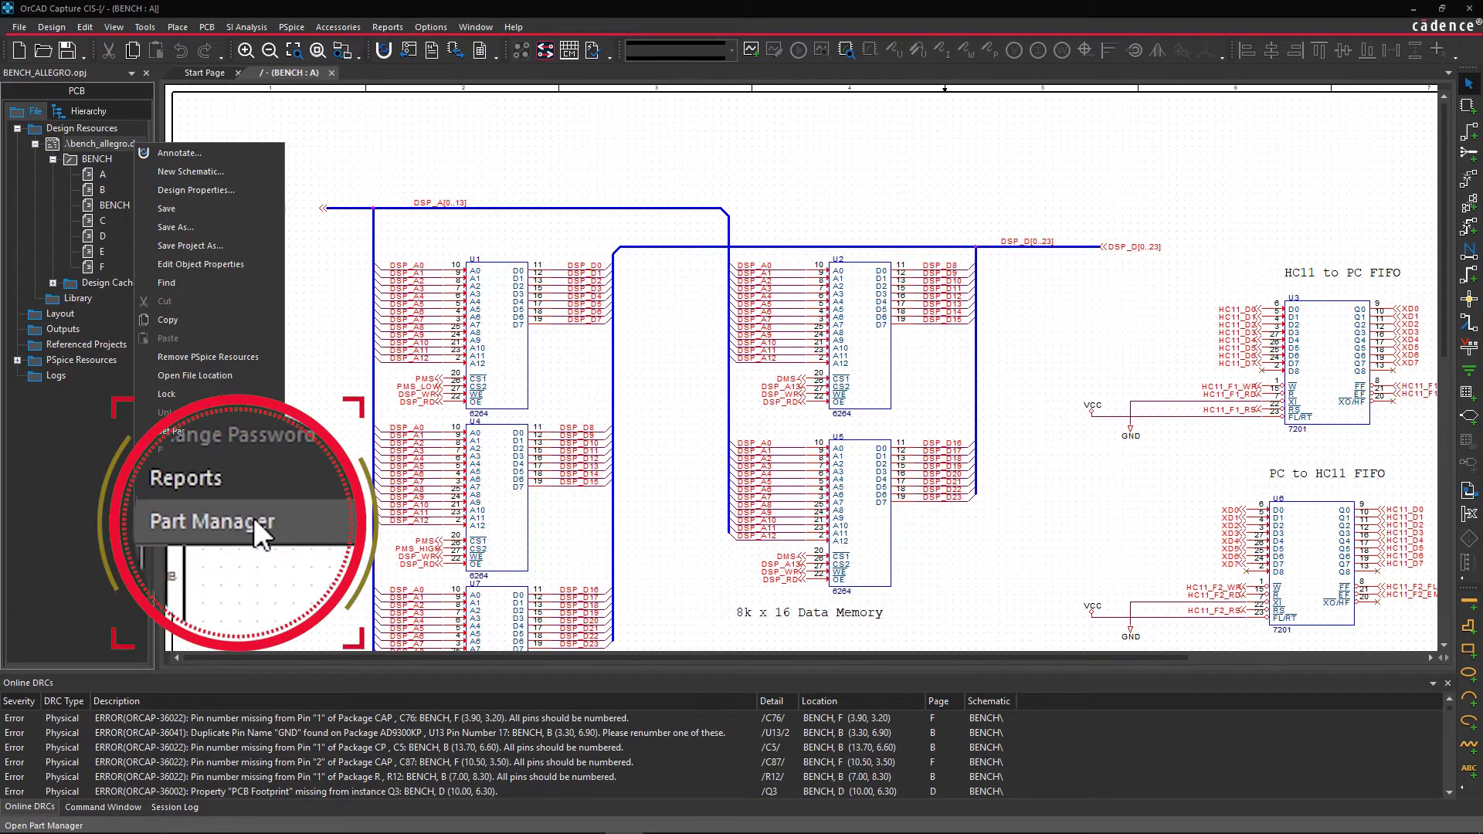
Step: Launch Part Manager and run Update All Part Status on the Common group, accepting the undo warning
{"action": "left_click", "coordinate": [202, 487]}
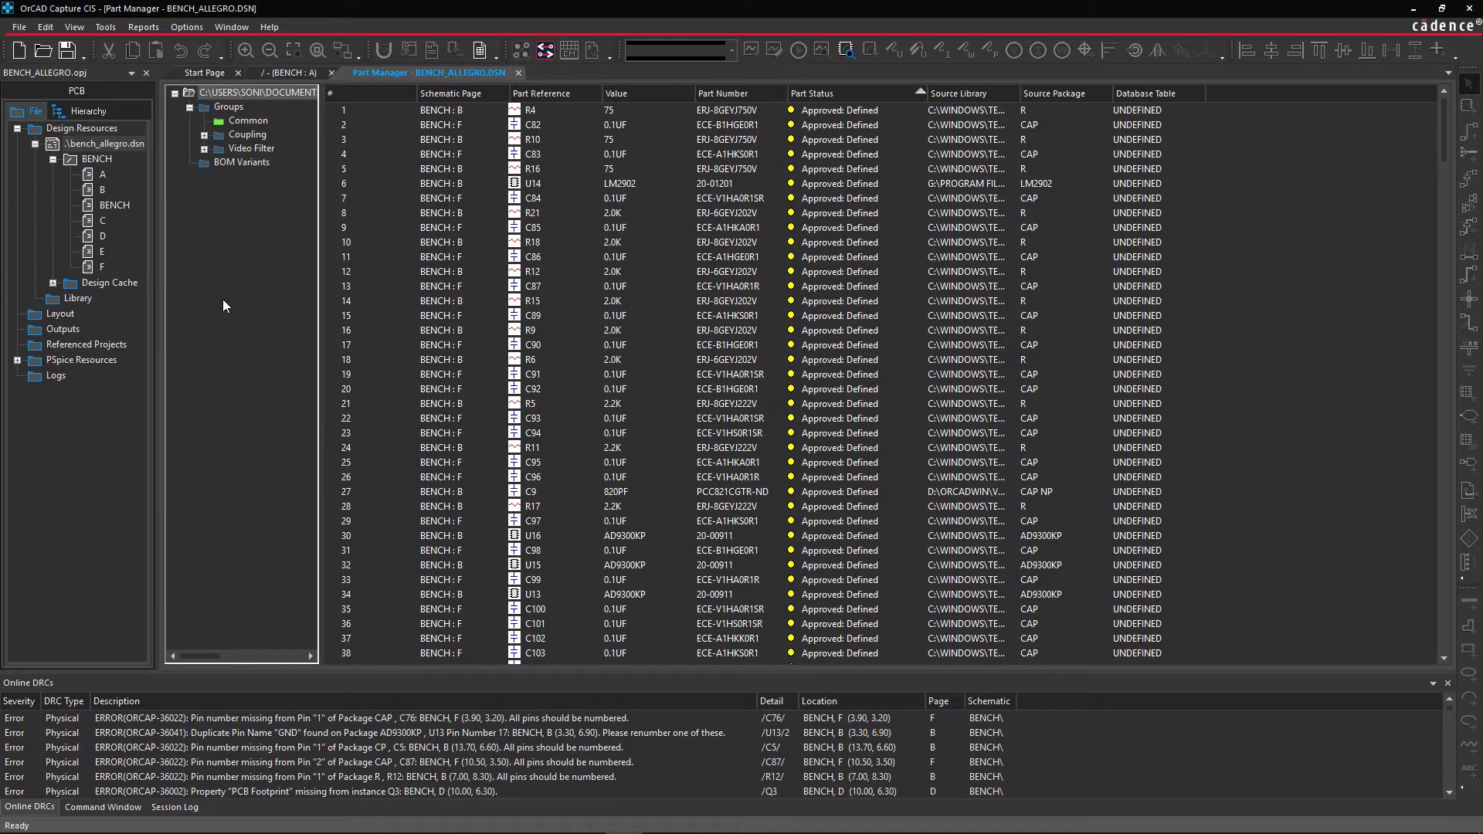
{"action": "right_click", "coordinate": [252, 121]}
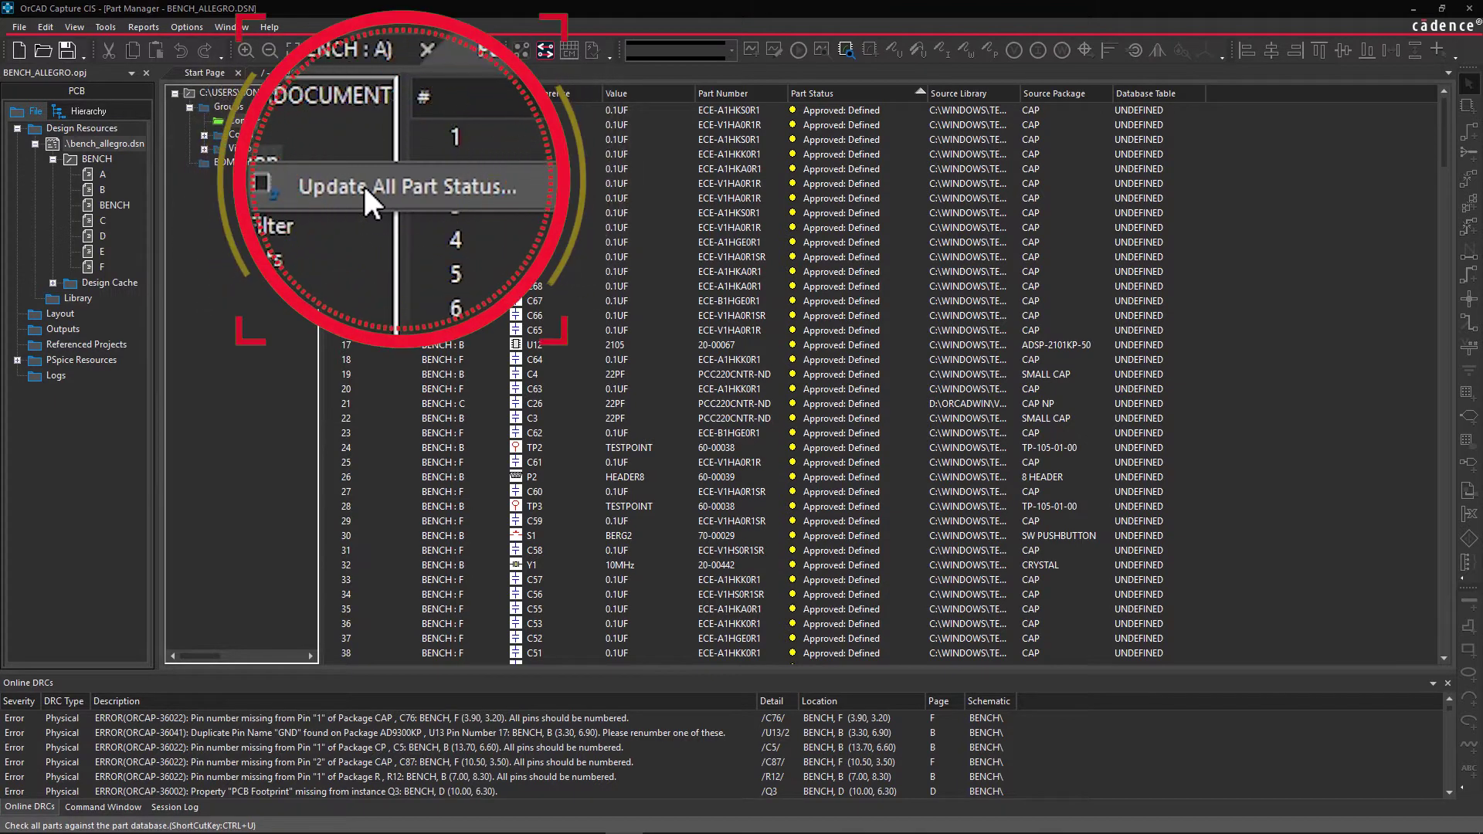
{"action": "left_click", "coordinate": [304, 132]}
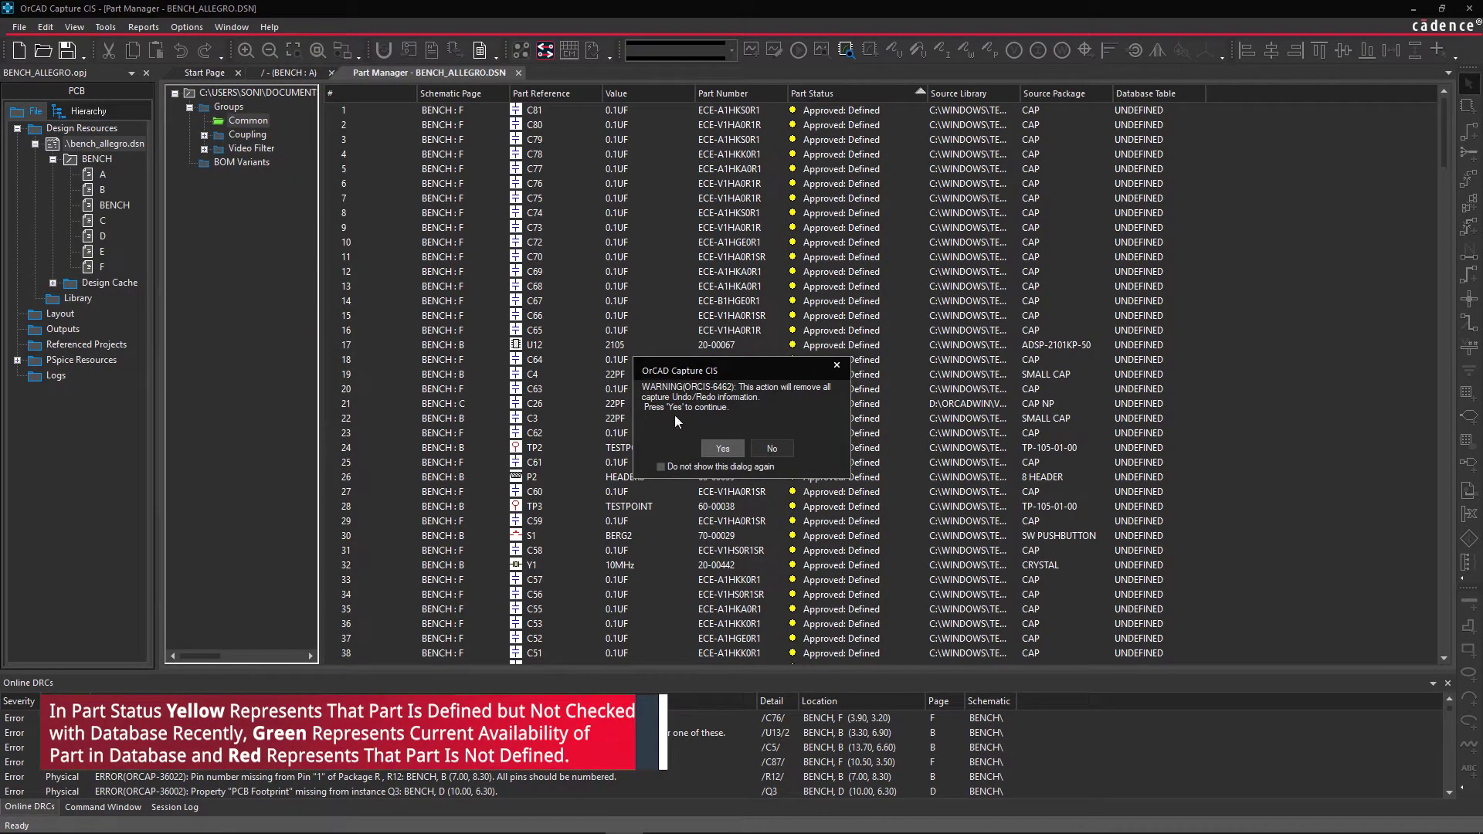
{"action": "left_click", "coordinate": [718, 447]}
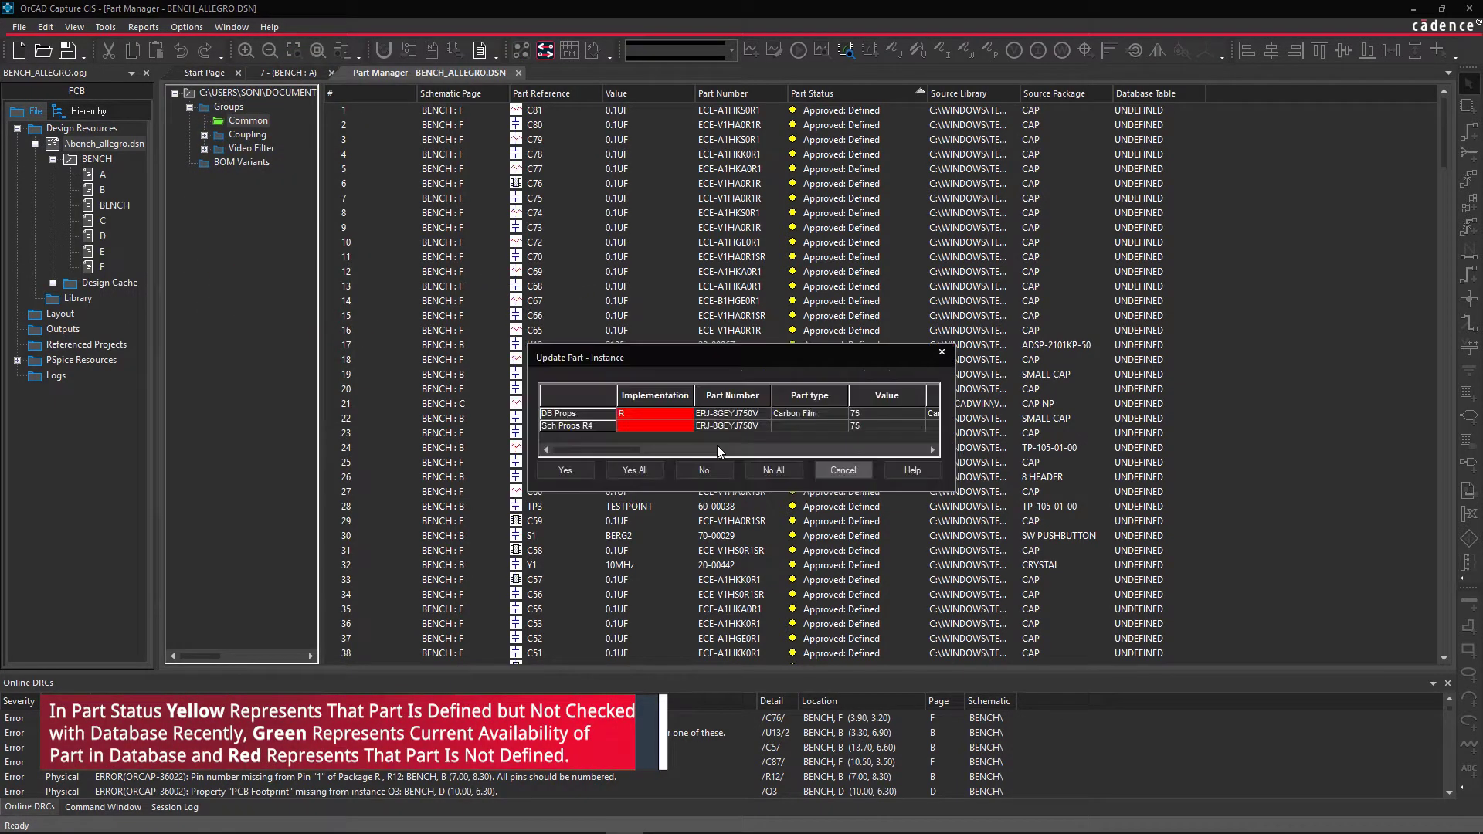
Step: Accept database properties for all parts, then expand the Coupling and Video Filter groups
{"action": "left_click", "coordinate": [647, 470]}
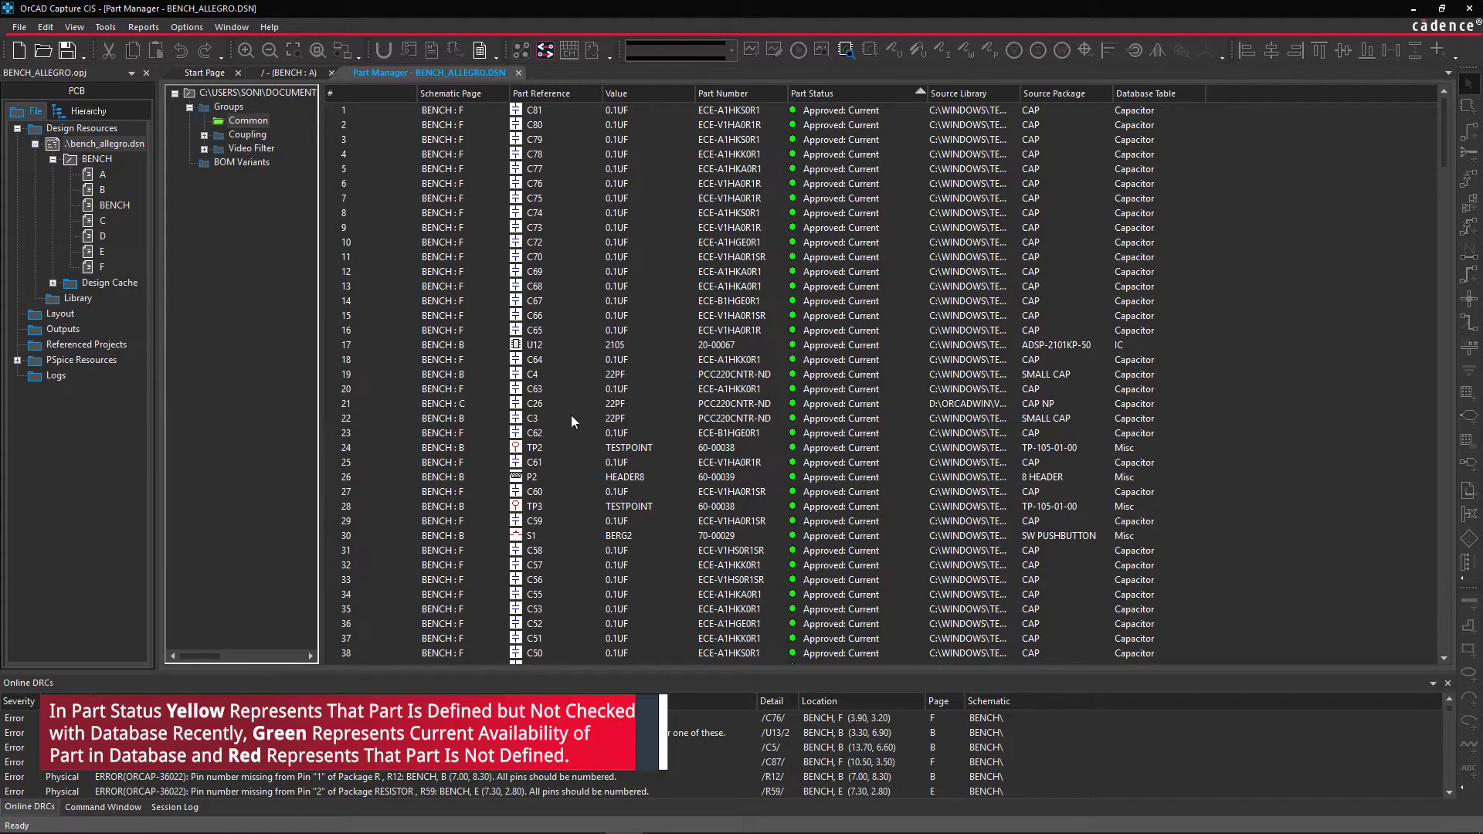
{"action": "left_click", "coordinate": [204, 136]}
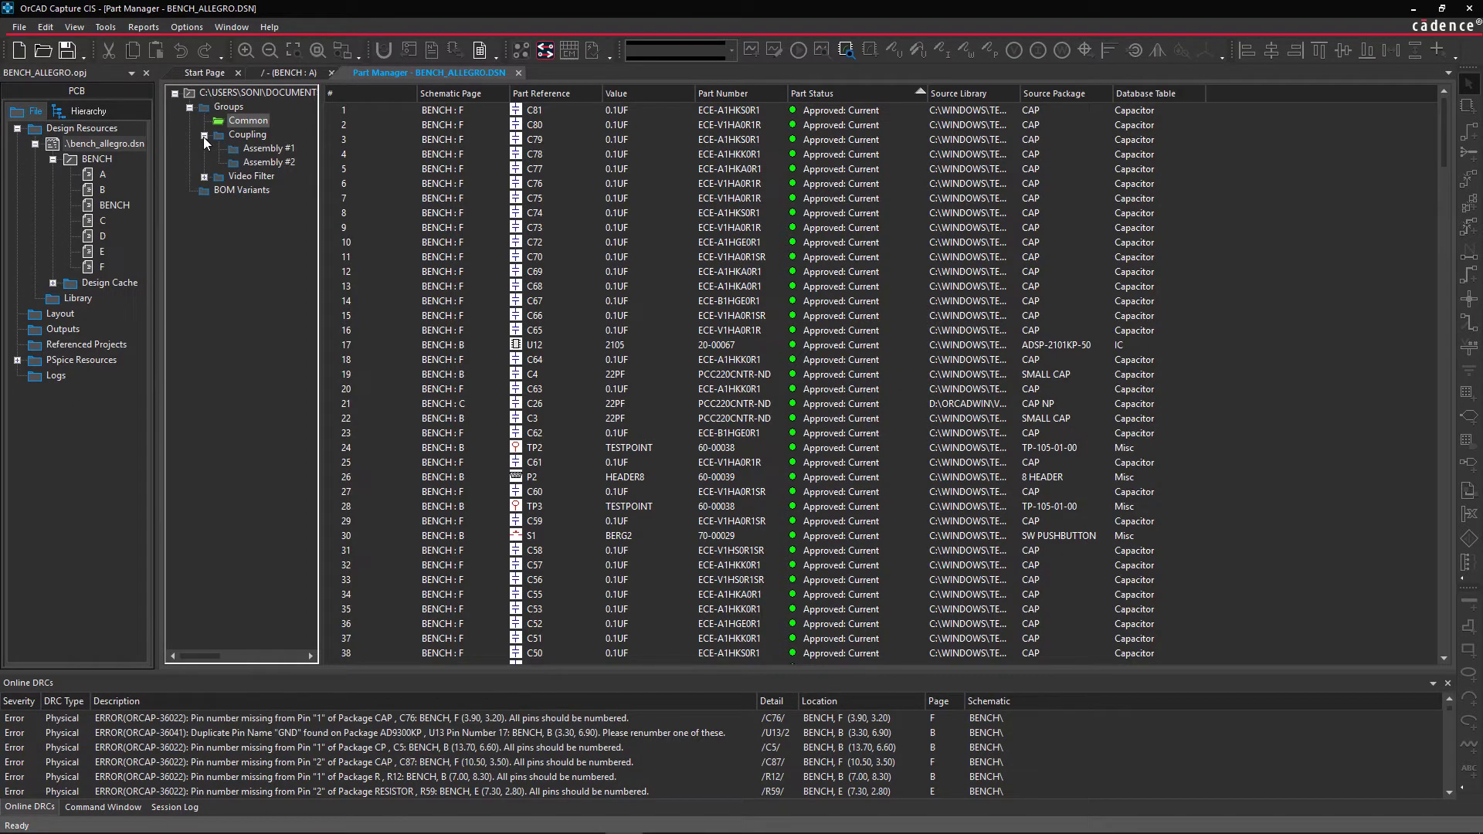
{"action": "left_click", "coordinate": [204, 177]}
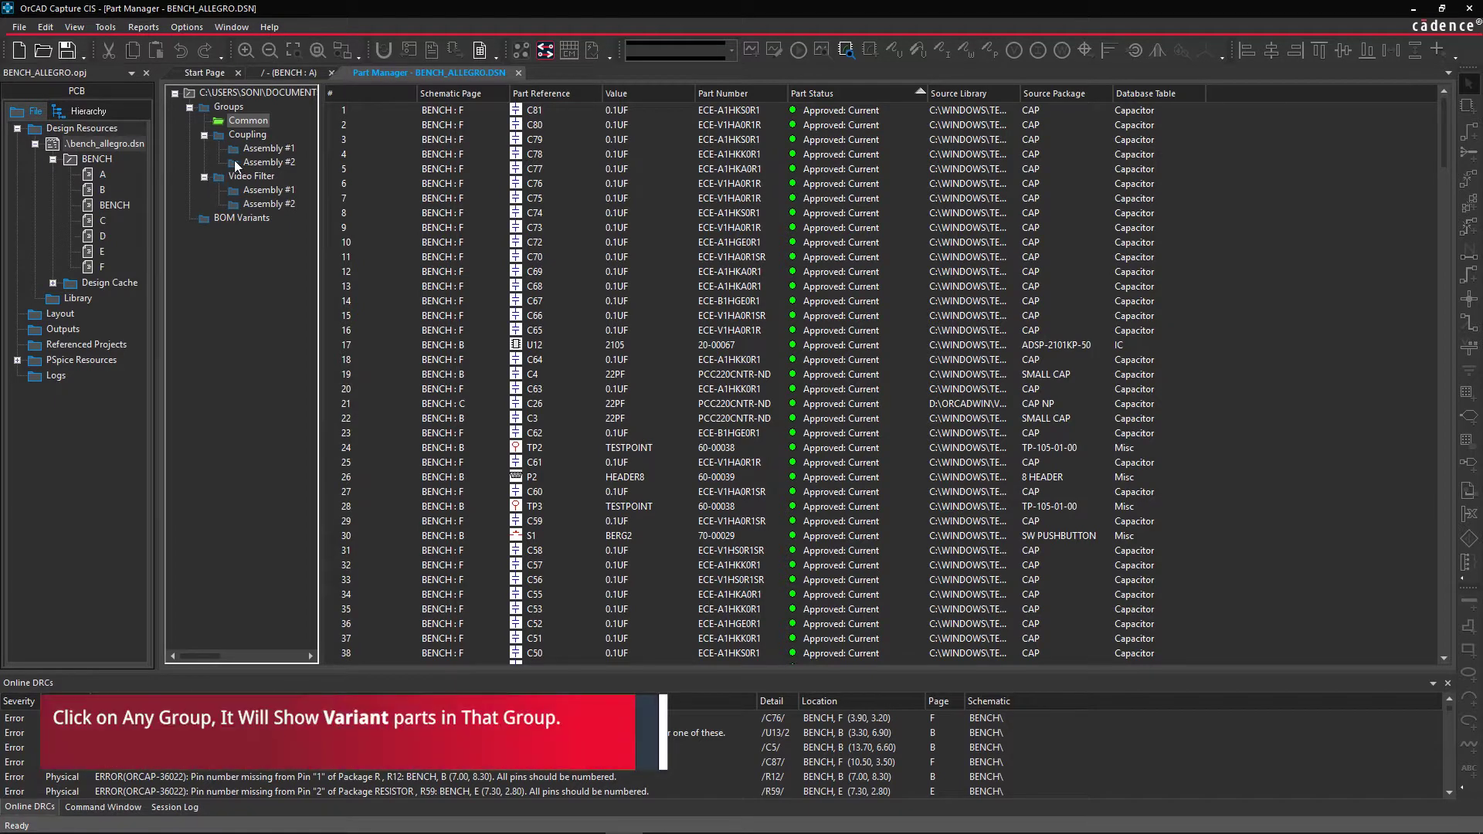
Step: Review variant parts in Coupling and Video Filter Assembly #1 and #2, then return to Groups
{"action": "left_click", "coordinate": [259, 150]}
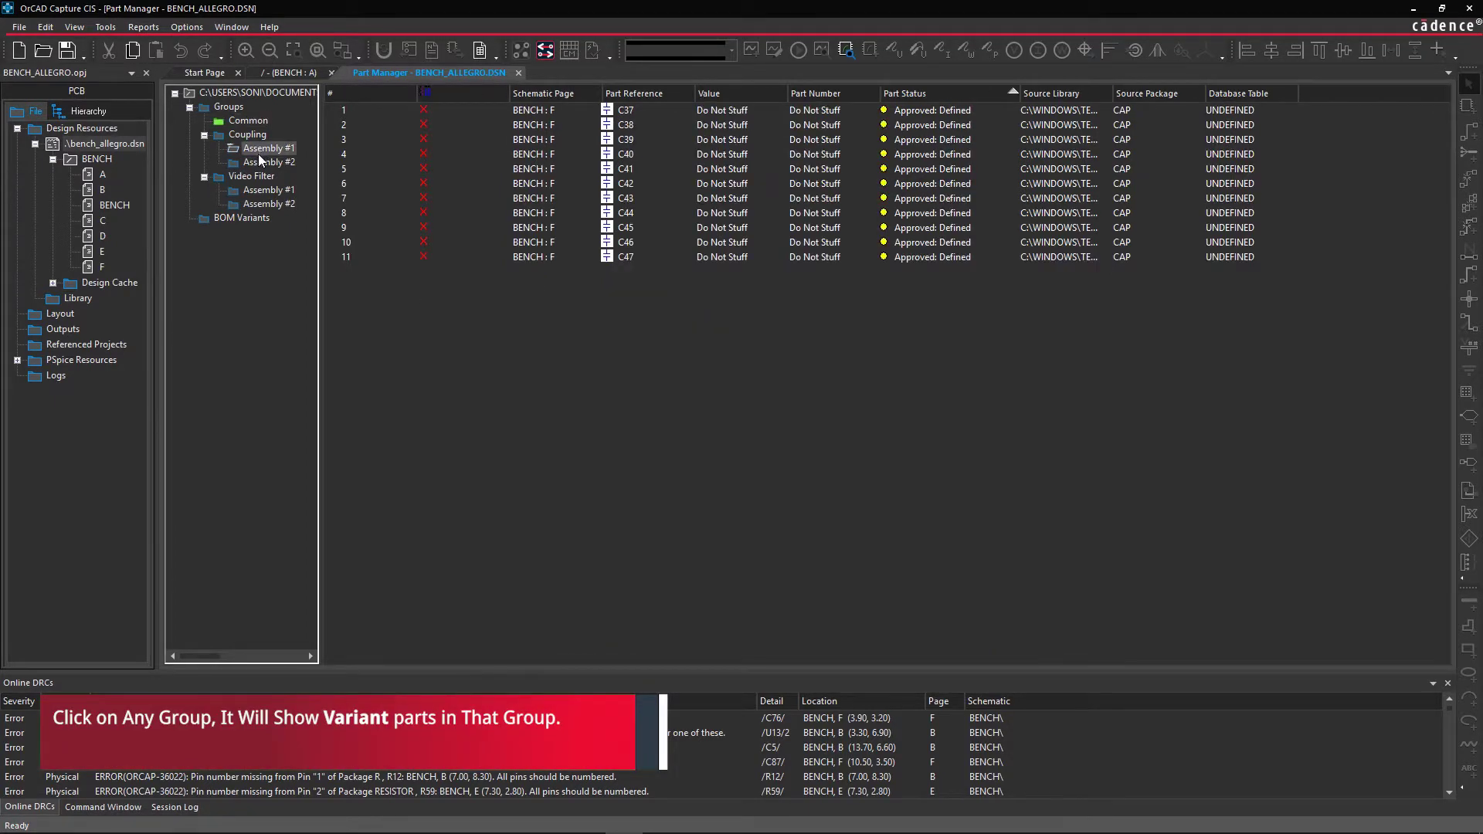
{"action": "left_click", "coordinate": [260, 163]}
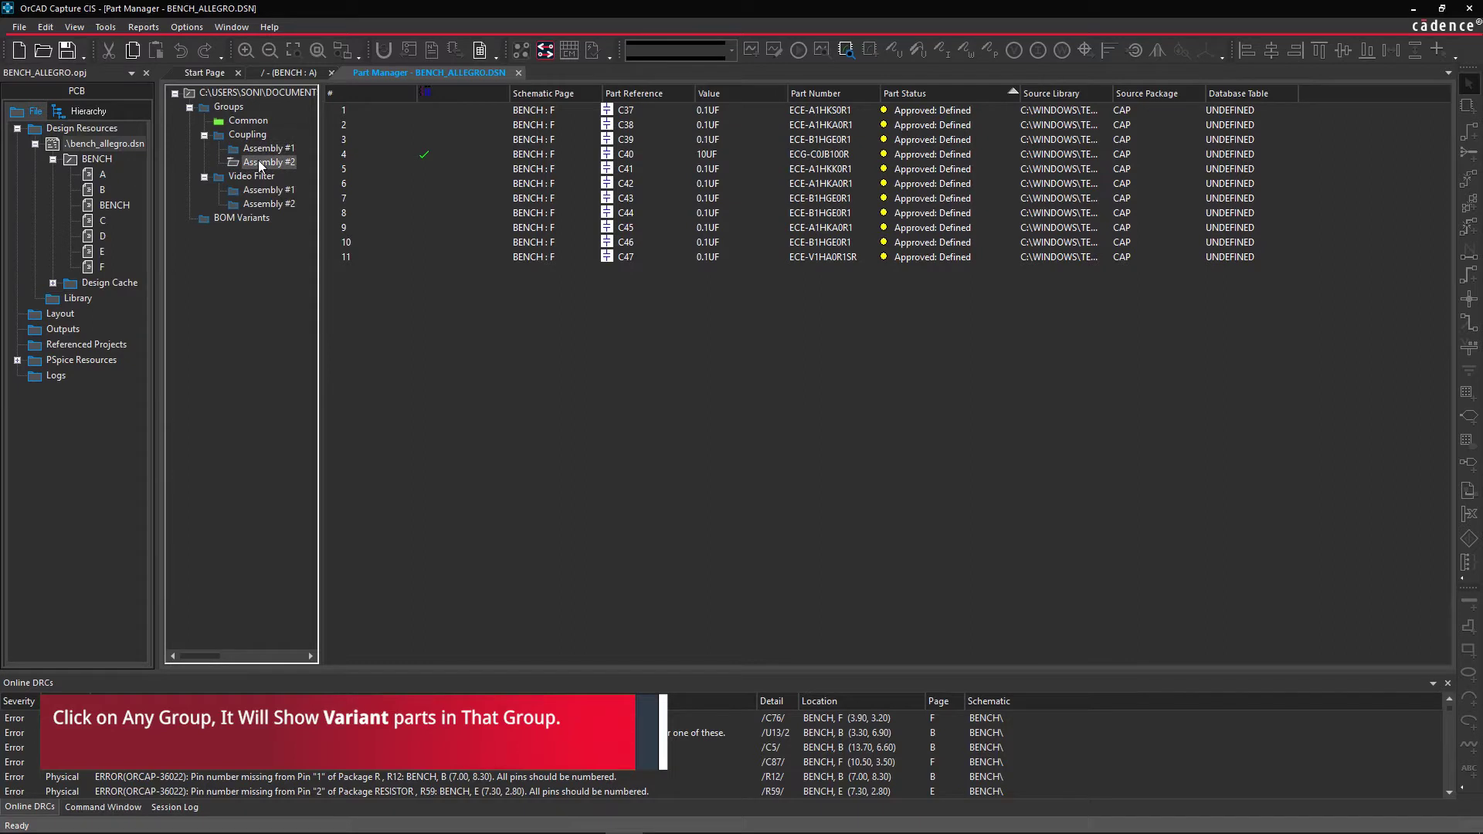
{"action": "left_click", "coordinate": [263, 191]}
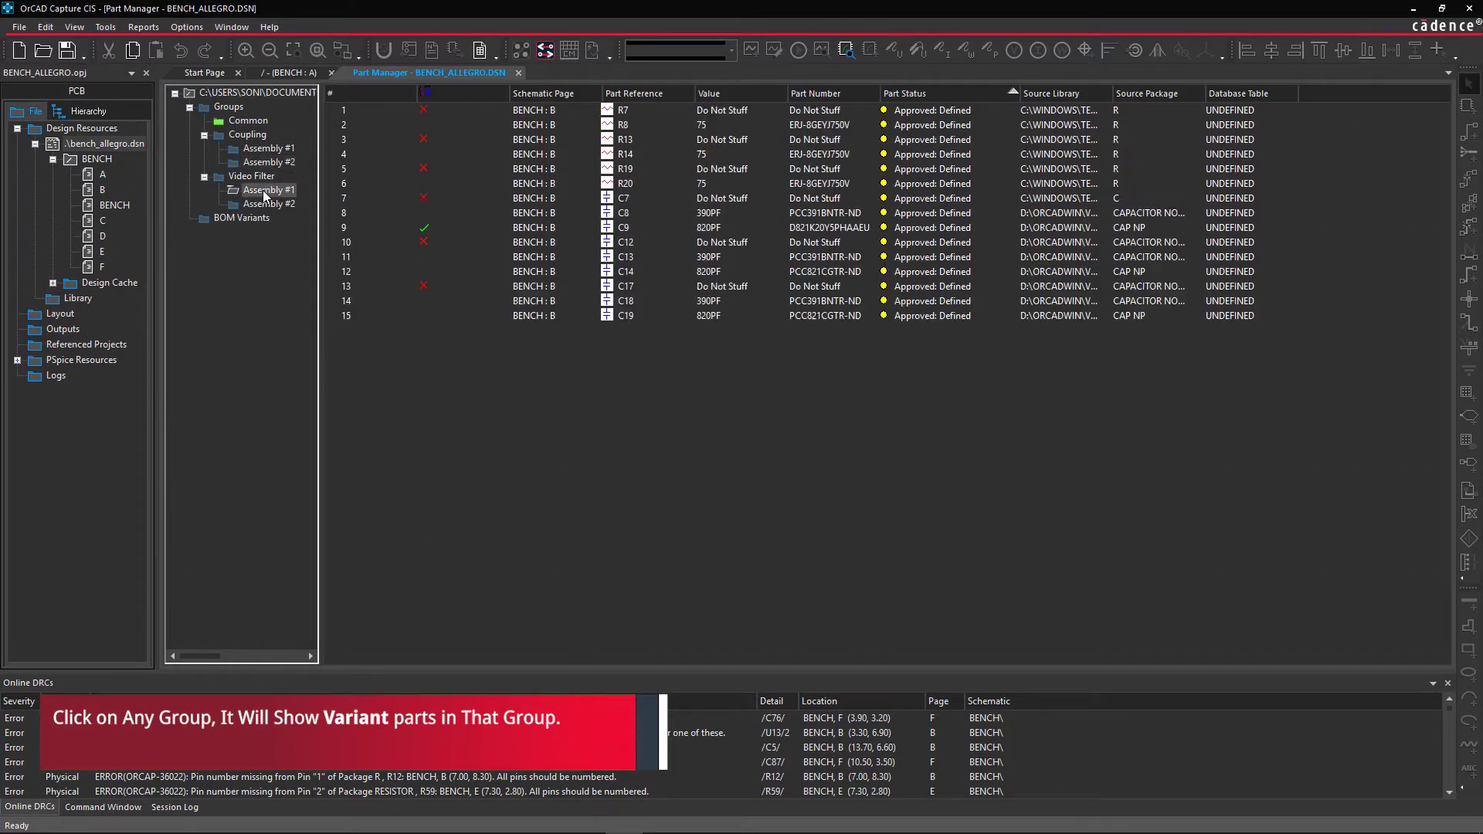
{"action": "left_click", "coordinate": [265, 202]}
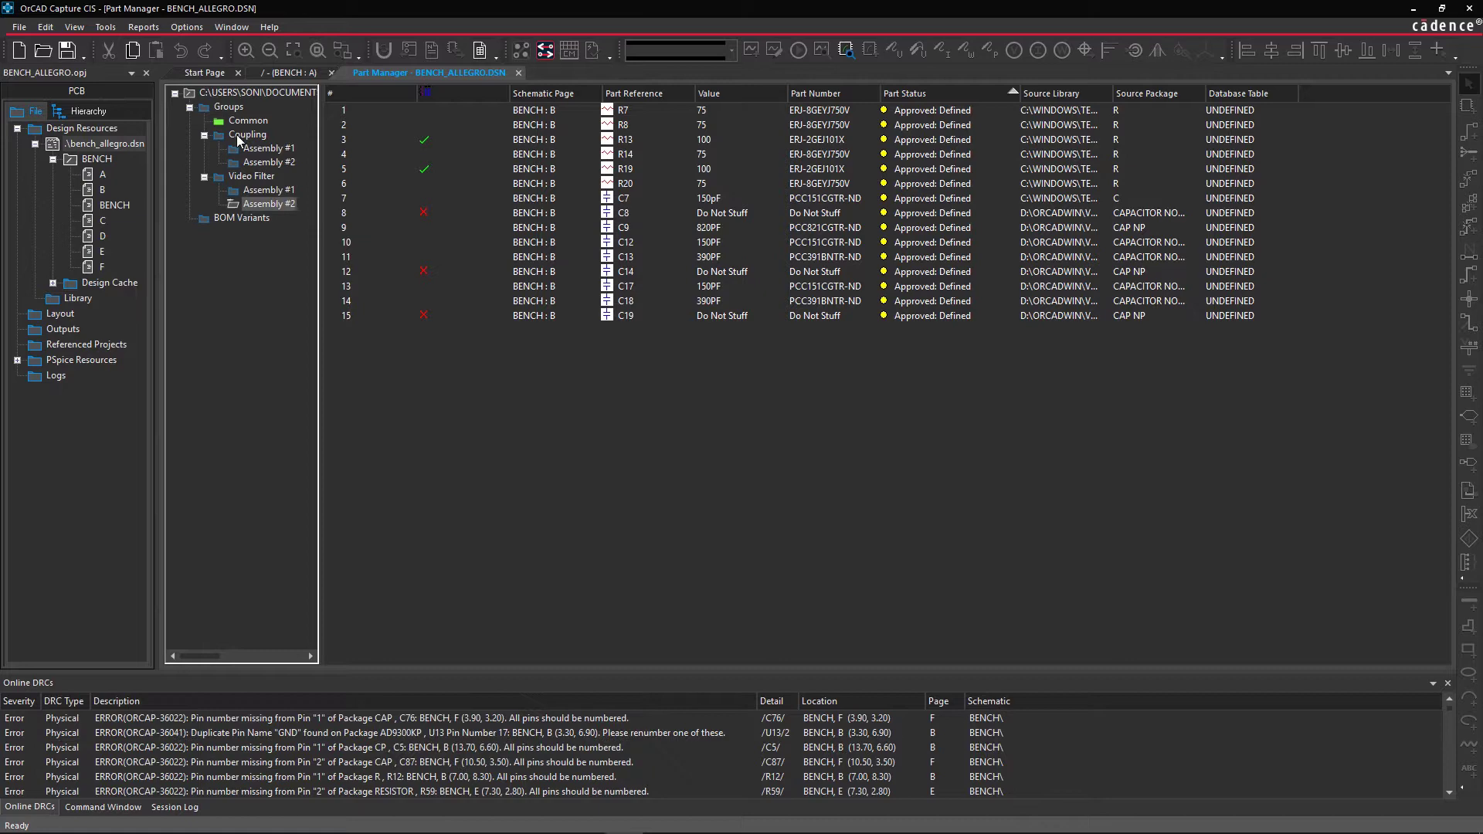
{"action": "left_click", "coordinate": [228, 106]}
Step: Create a new part group named Connectors under Groups
{"action": "right_click", "coordinate": [229, 106]}
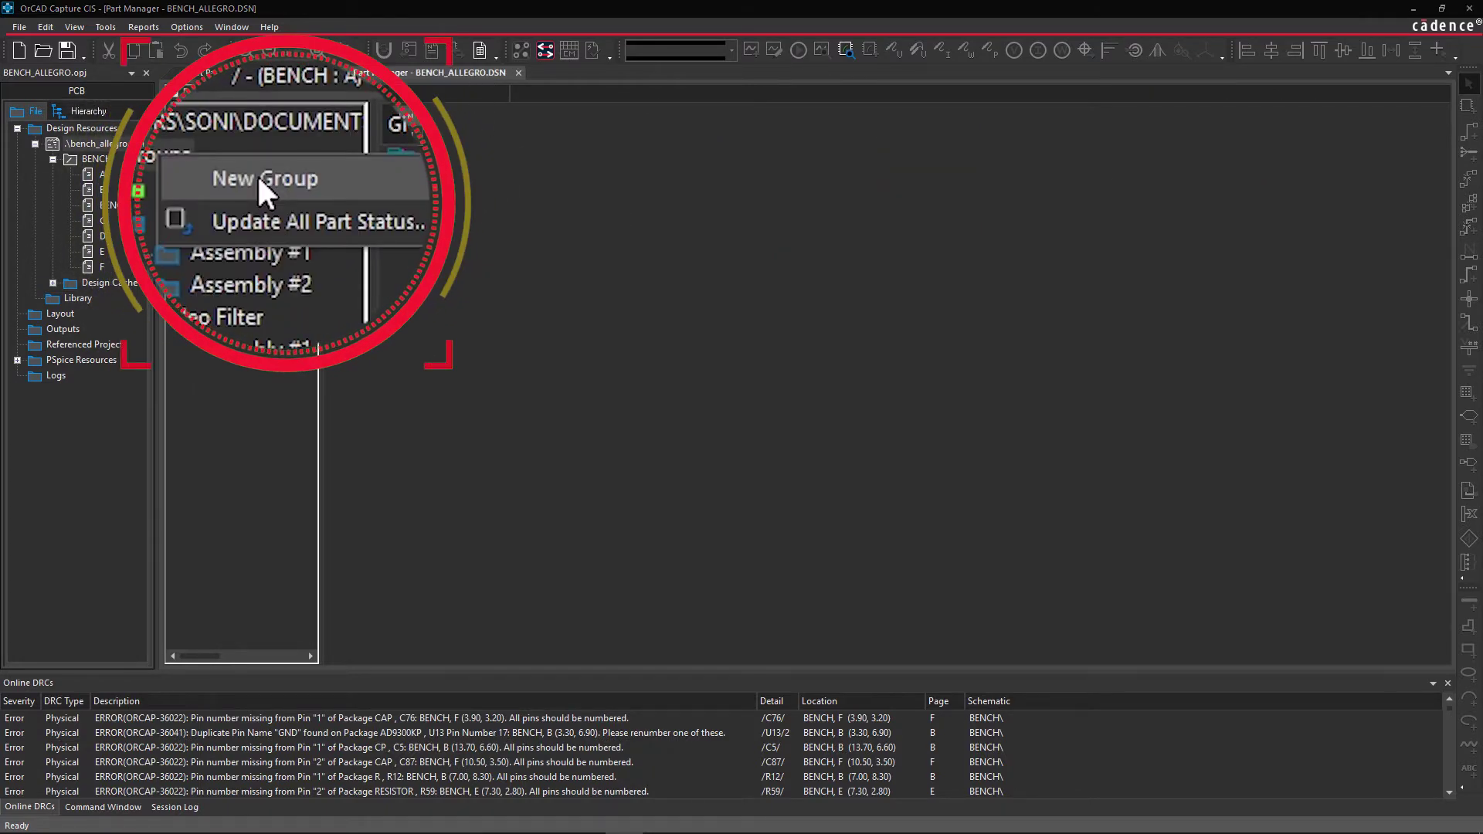
{"action": "left_click", "coordinate": [272, 116]}
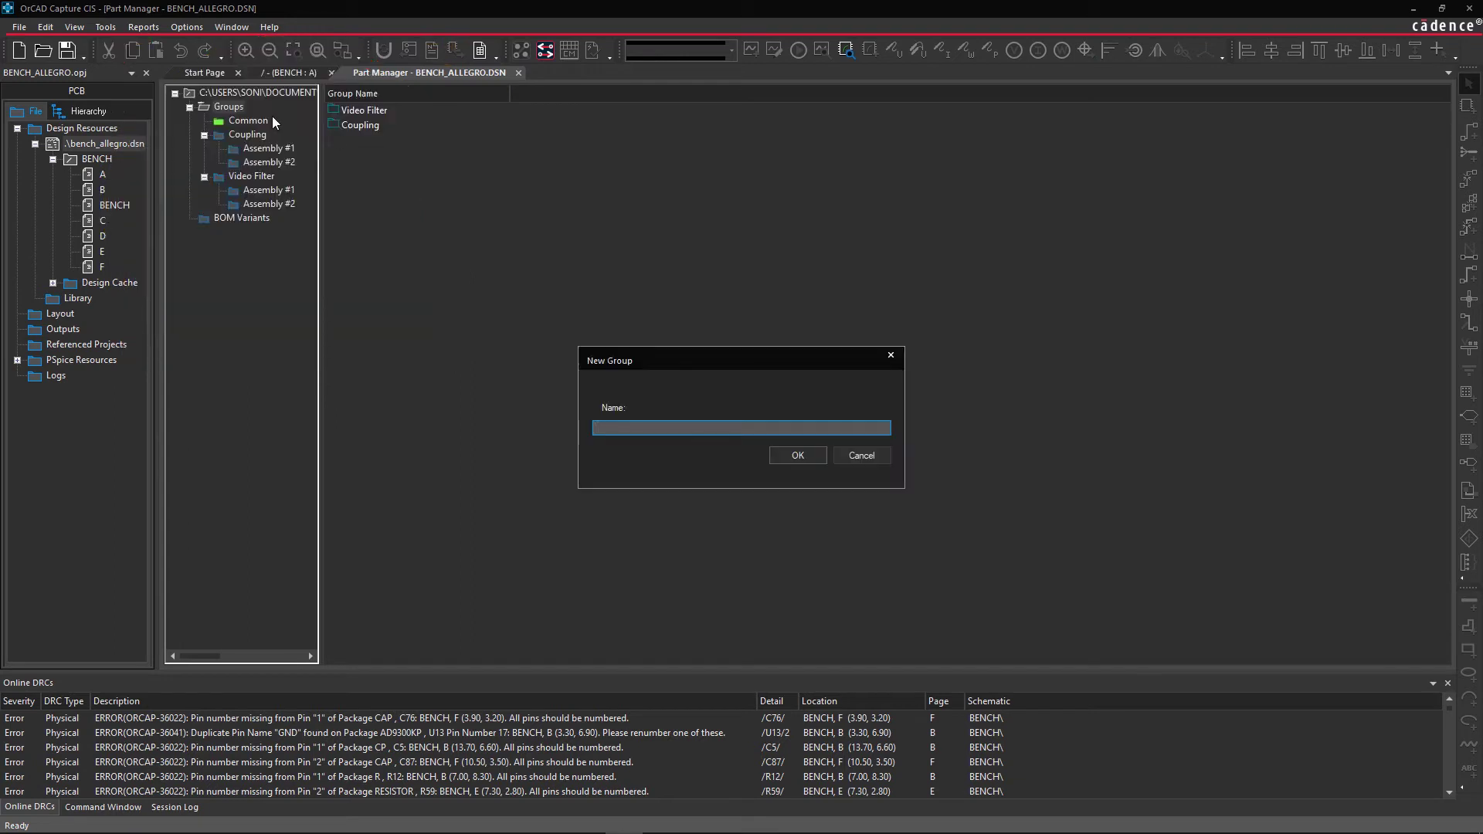
{"action": "type", "text": "Connectors"}
{"action": "left_click", "coordinate": [785, 457]}
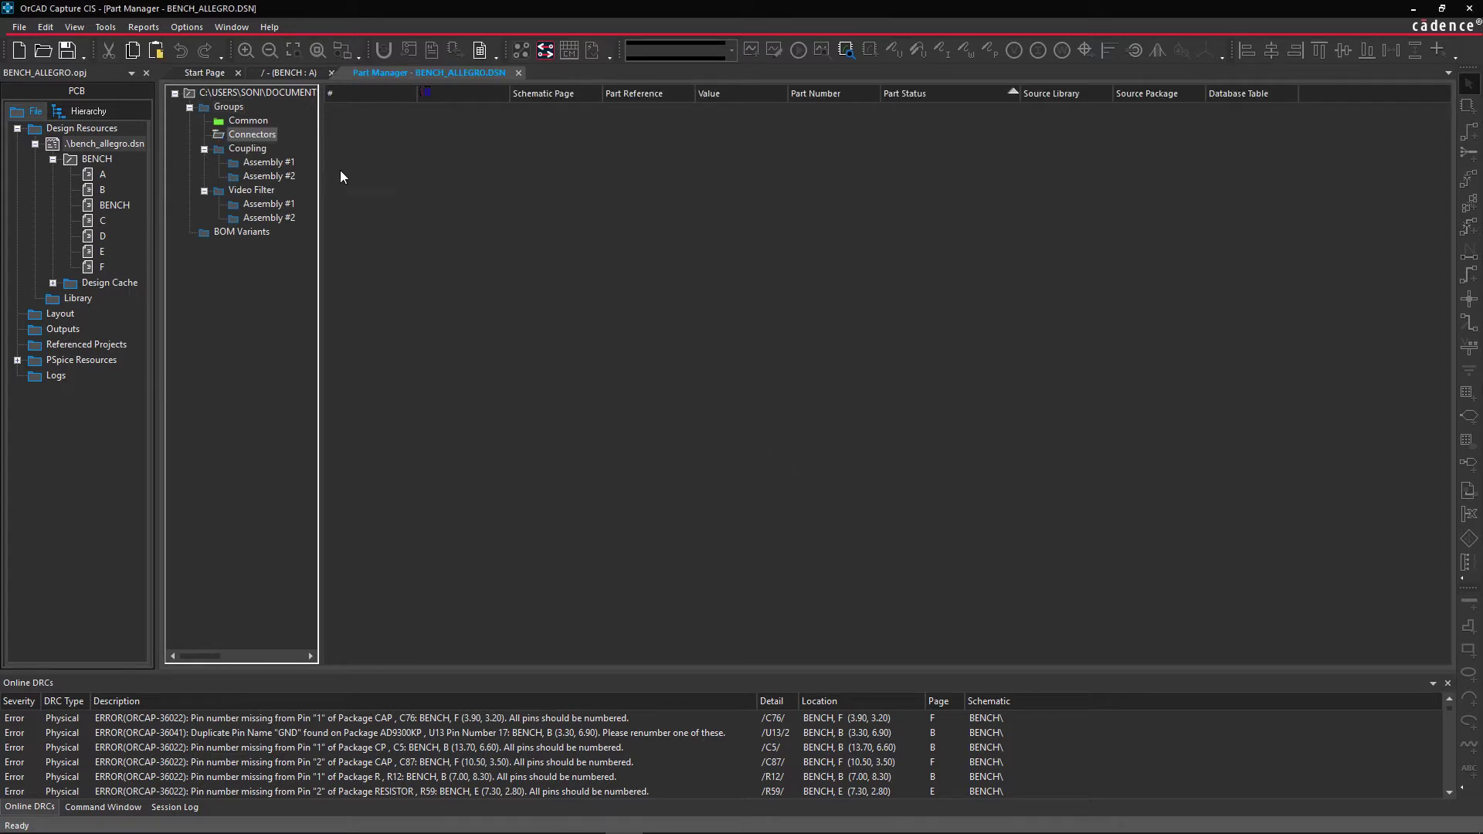
Step: Add a subgroup named CONN2 to the Connectors group
{"action": "right_click", "coordinate": [261, 135]}
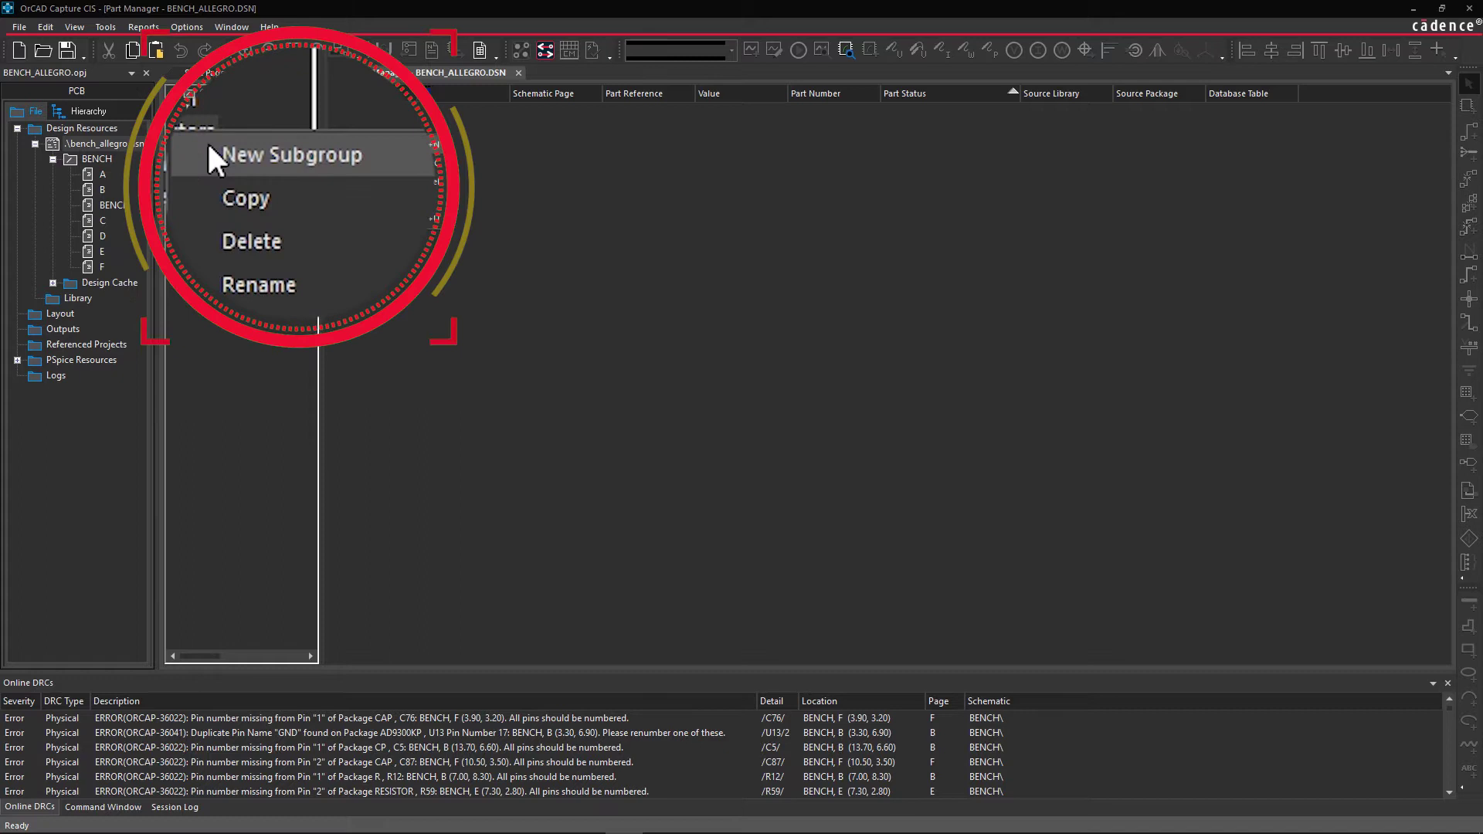
{"action": "left_click", "coordinate": [274, 145]}
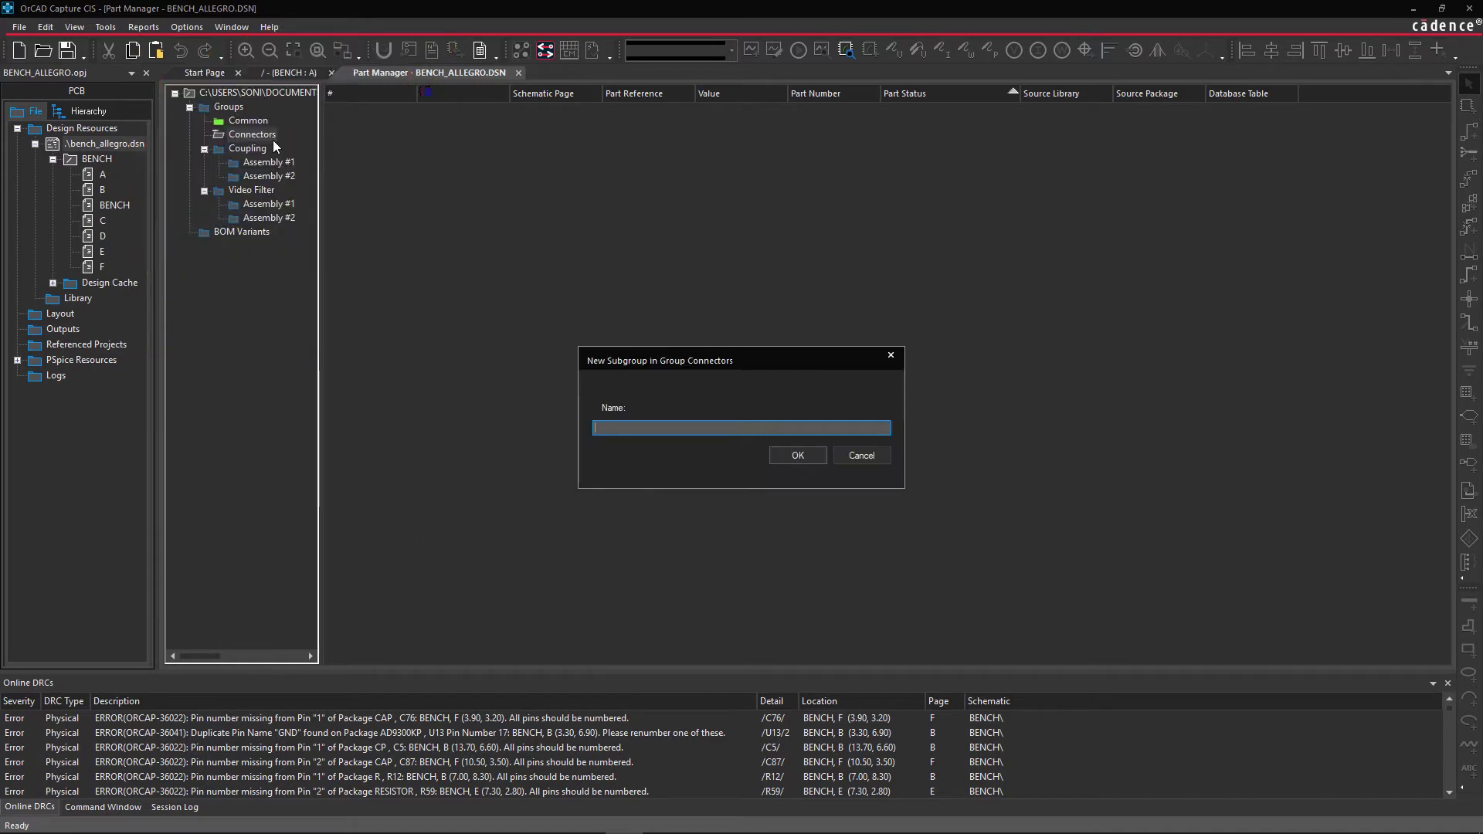
{"action": "type", "text": "CONN2"}
{"action": "left_click", "coordinate": [786, 454]}
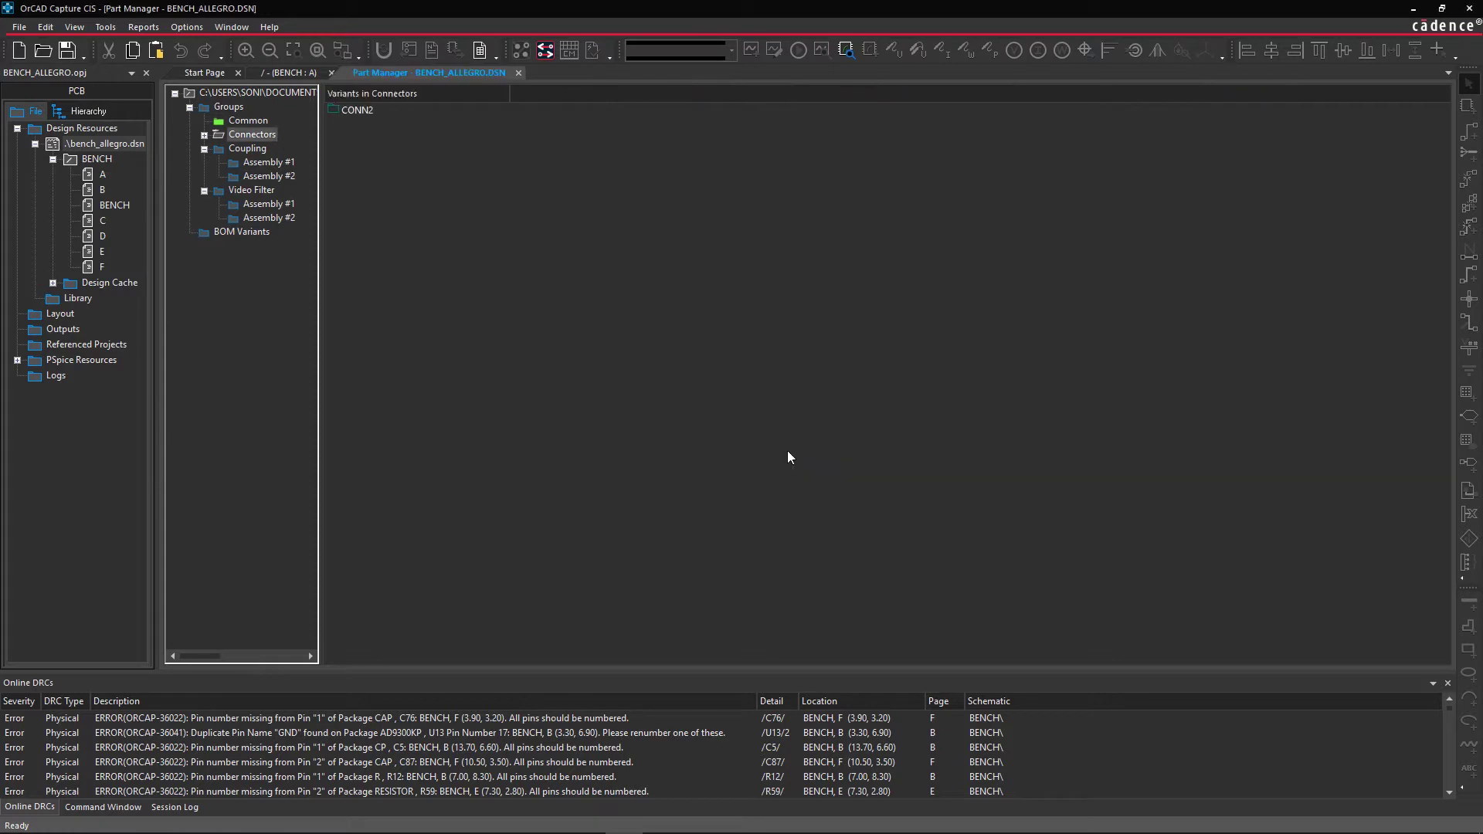
Step: Add a second Connectors subgroup named CONNALL and expand Connectors to show both
{"action": "right_click", "coordinate": [258, 132]}
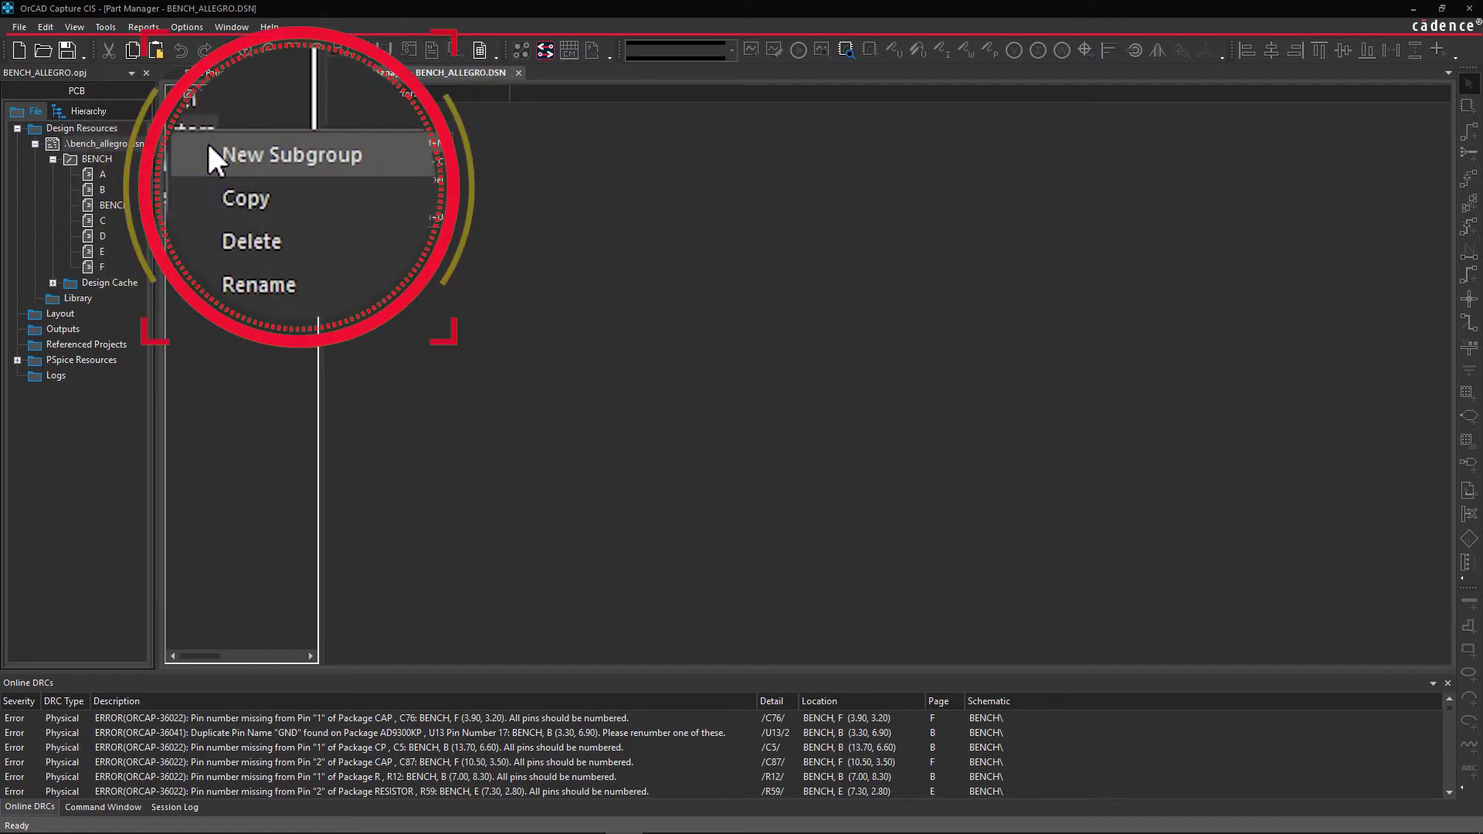
{"action": "left_click", "coordinate": [304, 146]}
{"action": "type", "text": "CONNALL"}
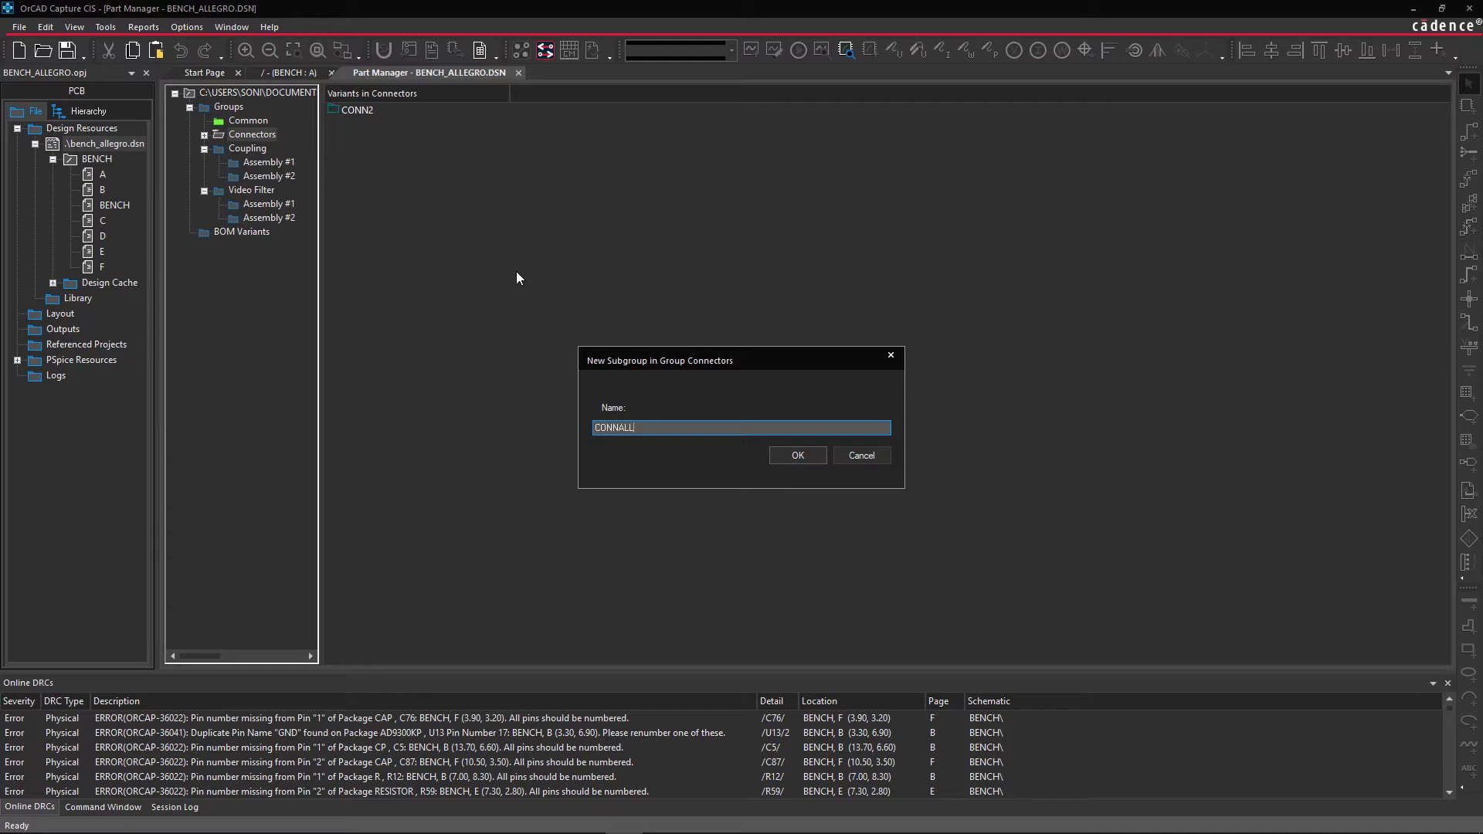
{"action": "left_click", "coordinate": [770, 451]}
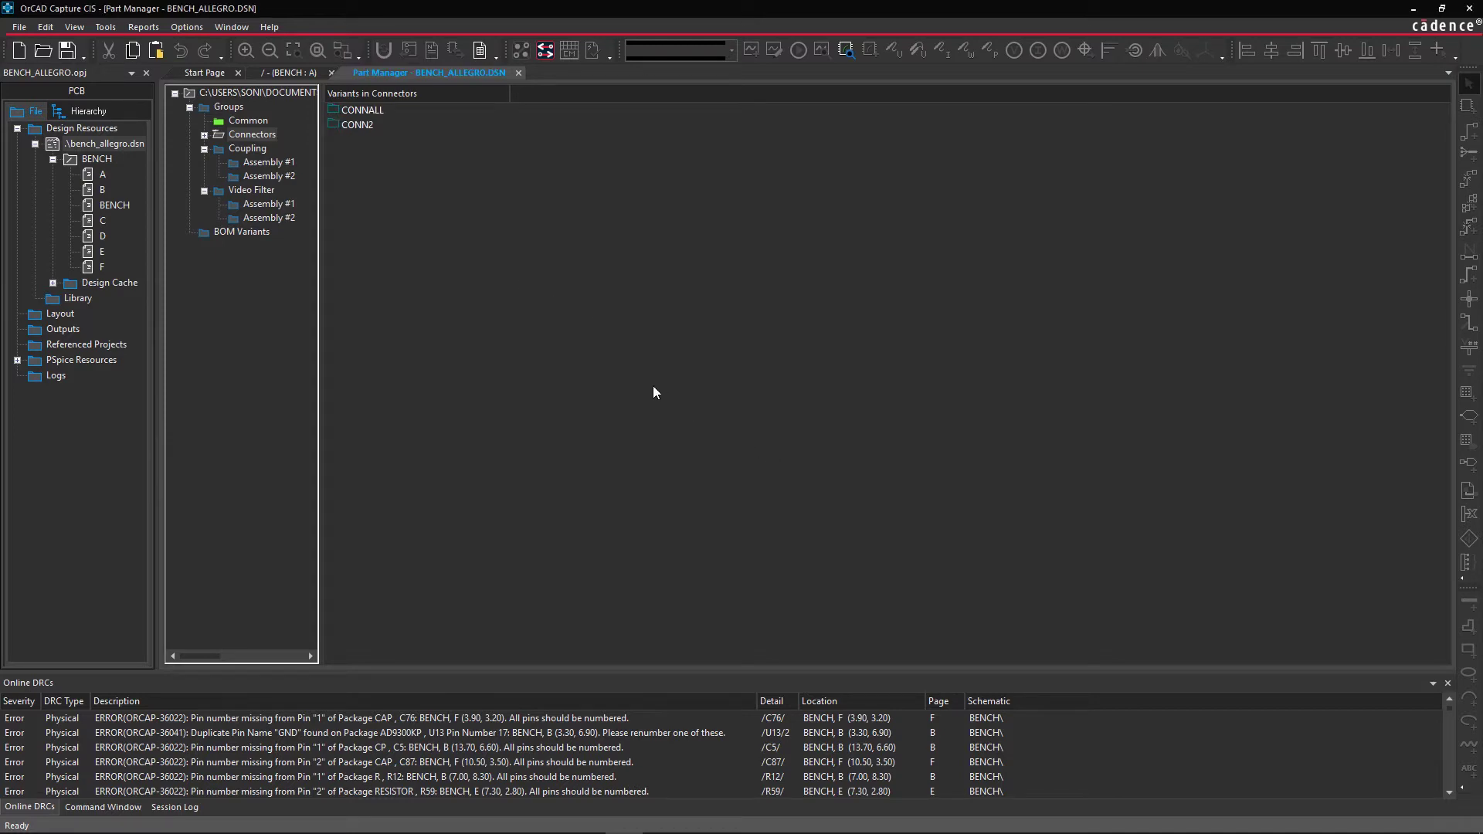
{"action": "left_click", "coordinate": [204, 136]}
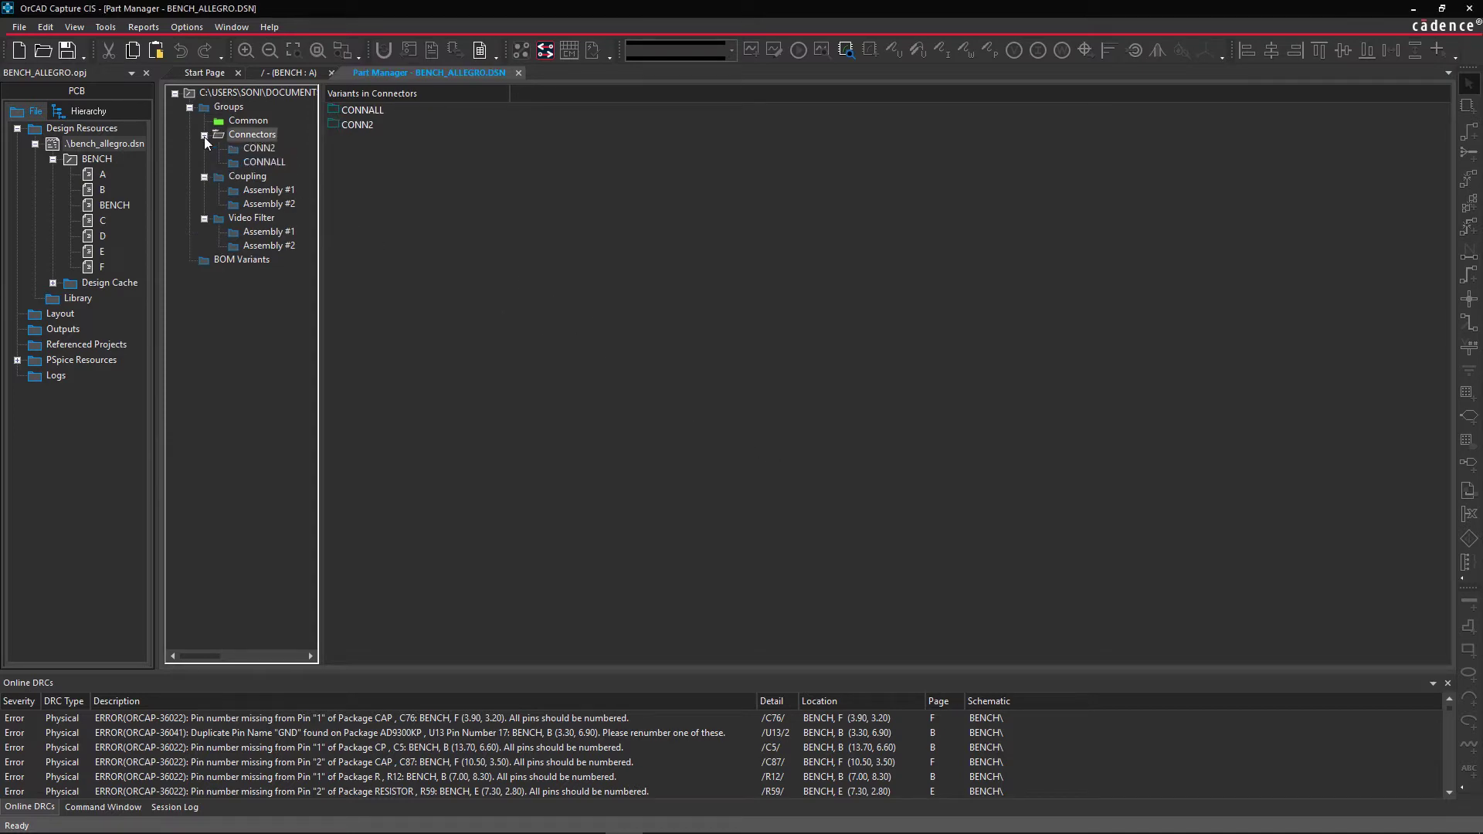
Step: Sort Common parts by Part Reference and add J1–J3 to Connectors and all its subgroups
{"action": "left_click", "coordinate": [236, 122]}
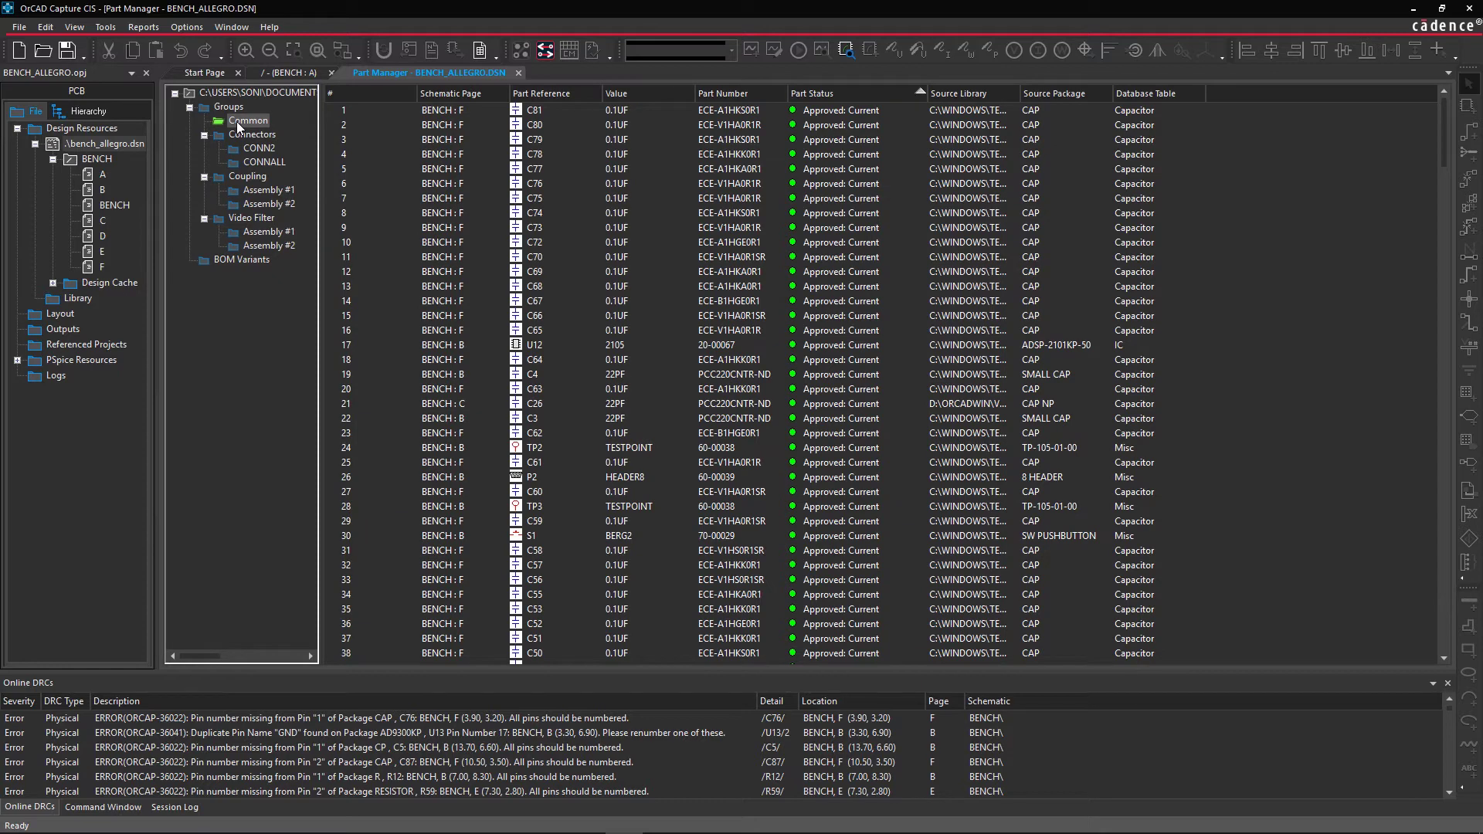
{"action": "left_click", "coordinate": [544, 91]}
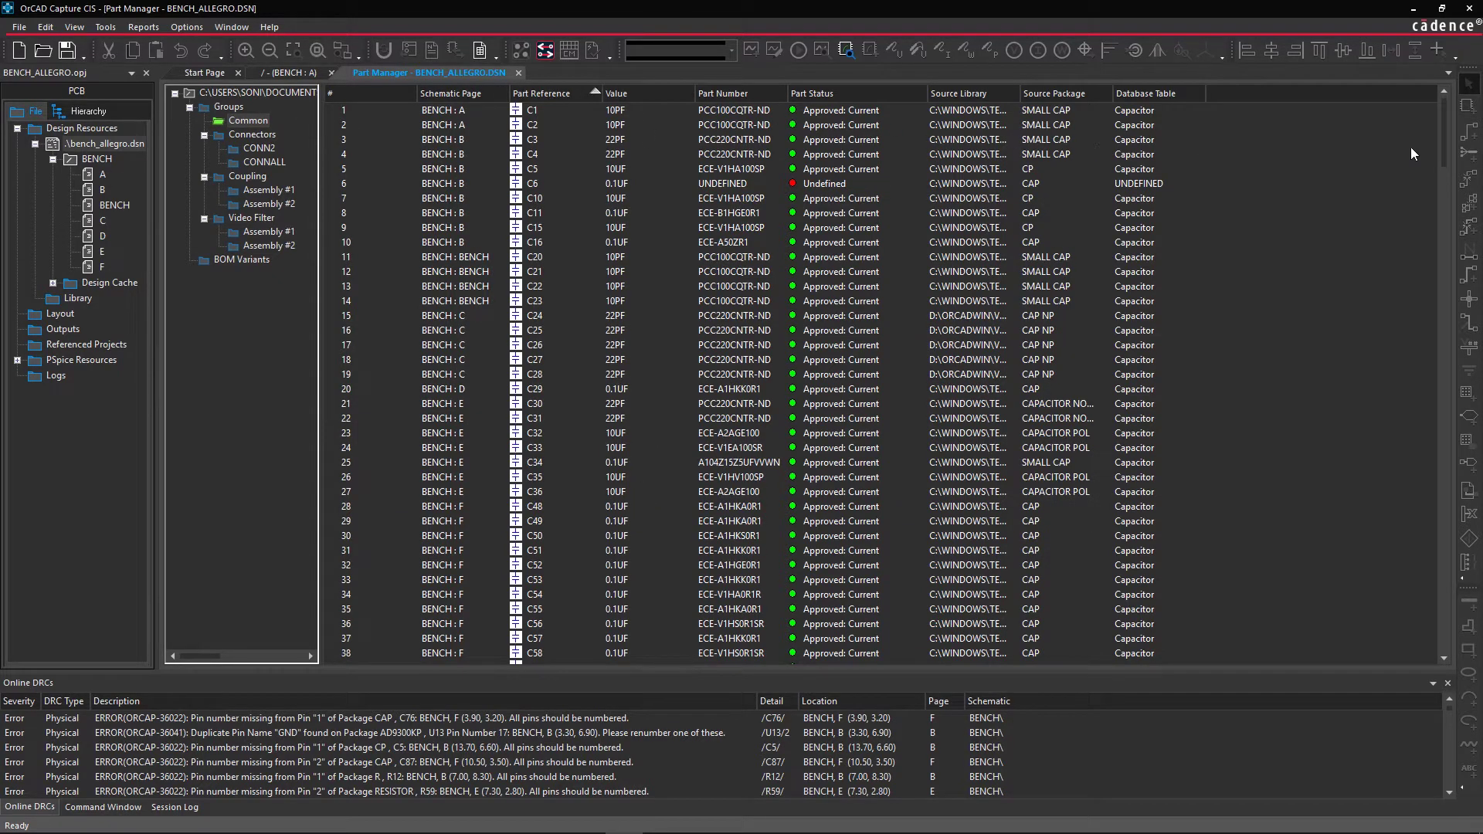
{"action": "left_click_drag", "start_coordinate": [1445, 151], "coordinate": [1453, 360]}
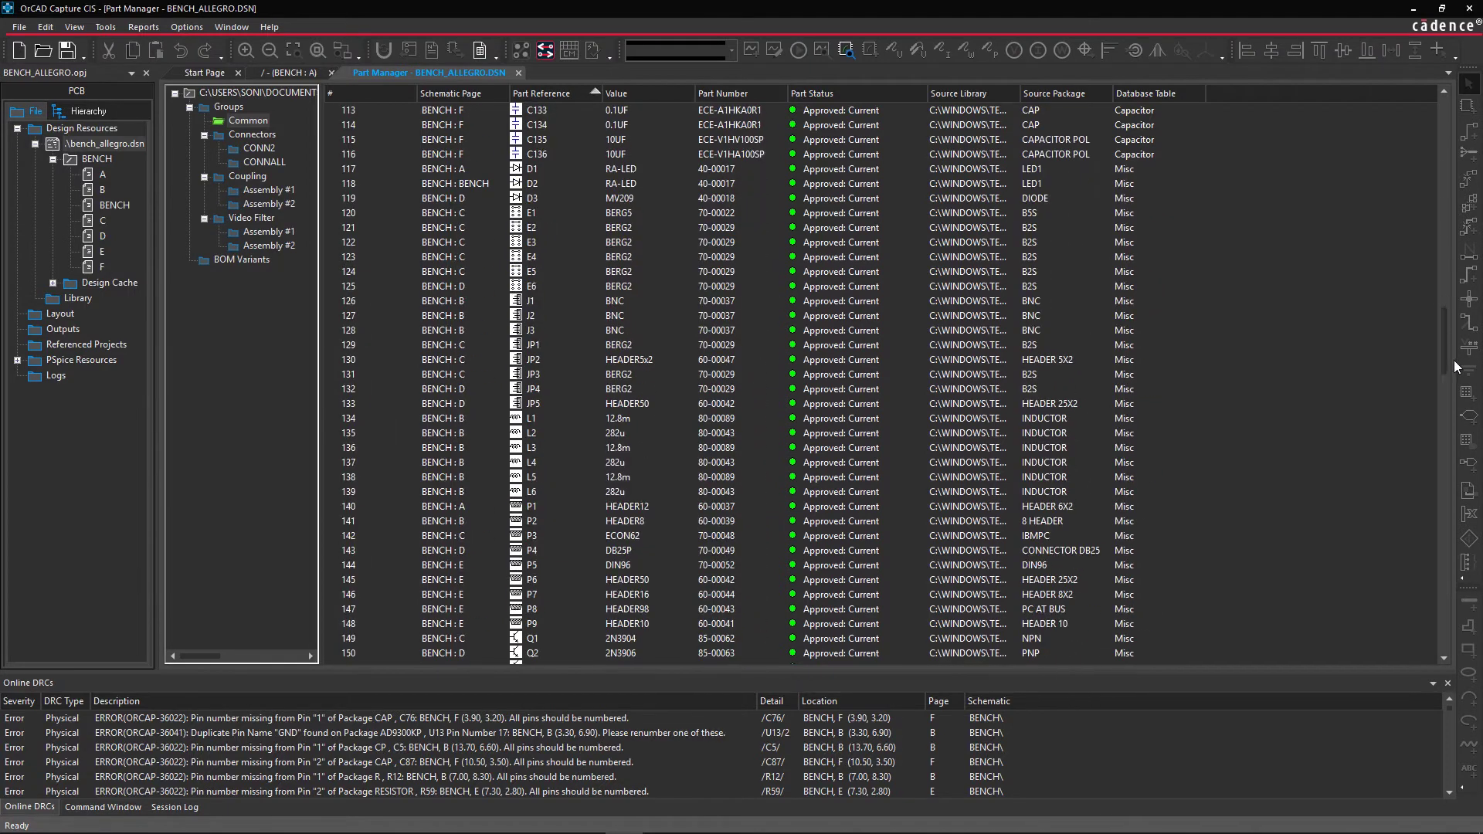
{"action": "left_click", "coordinate": [573, 304]}
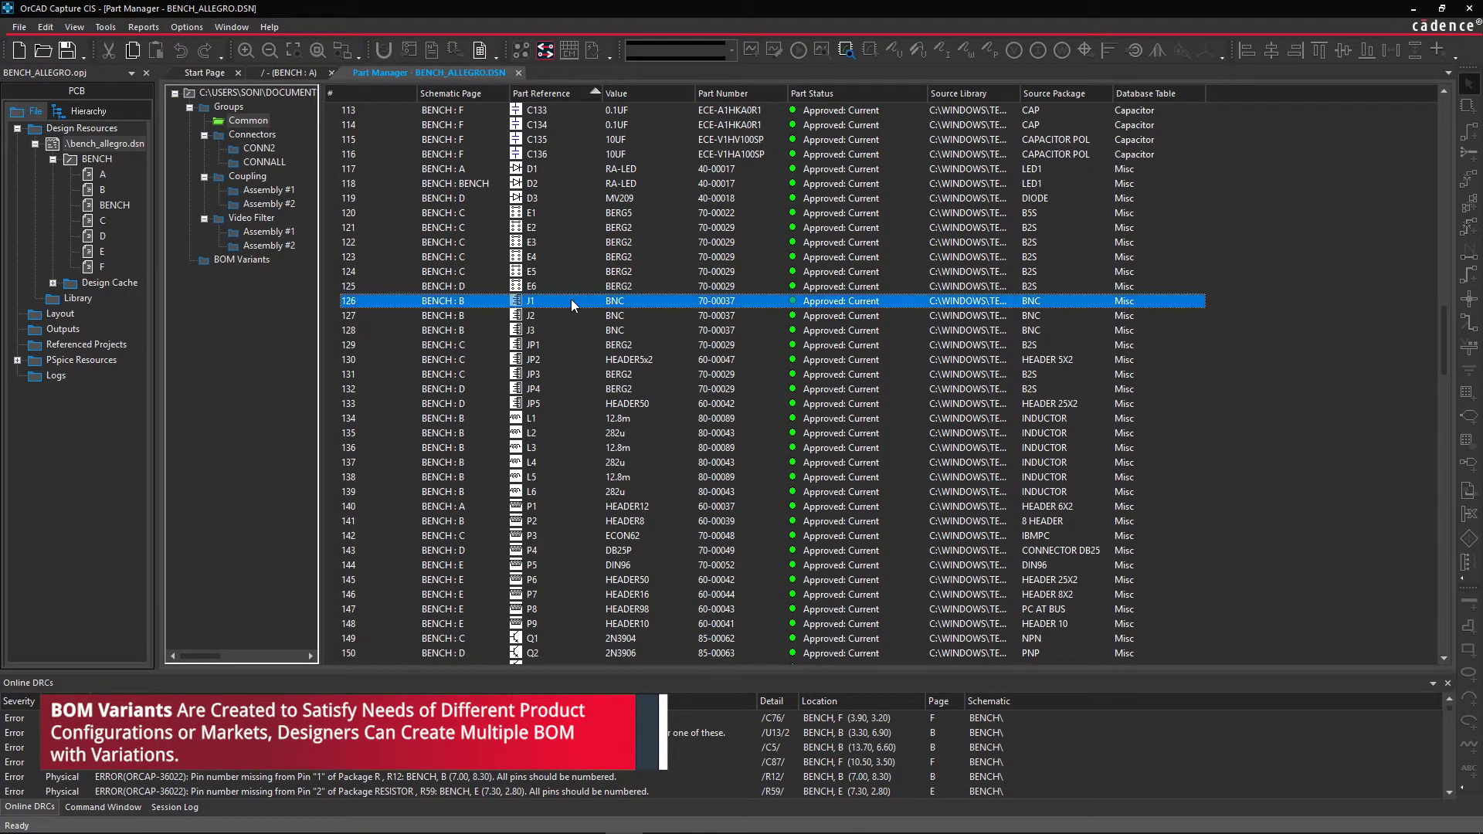
{"action": "left_click", "coordinate": [559, 331], "text": "shift"}
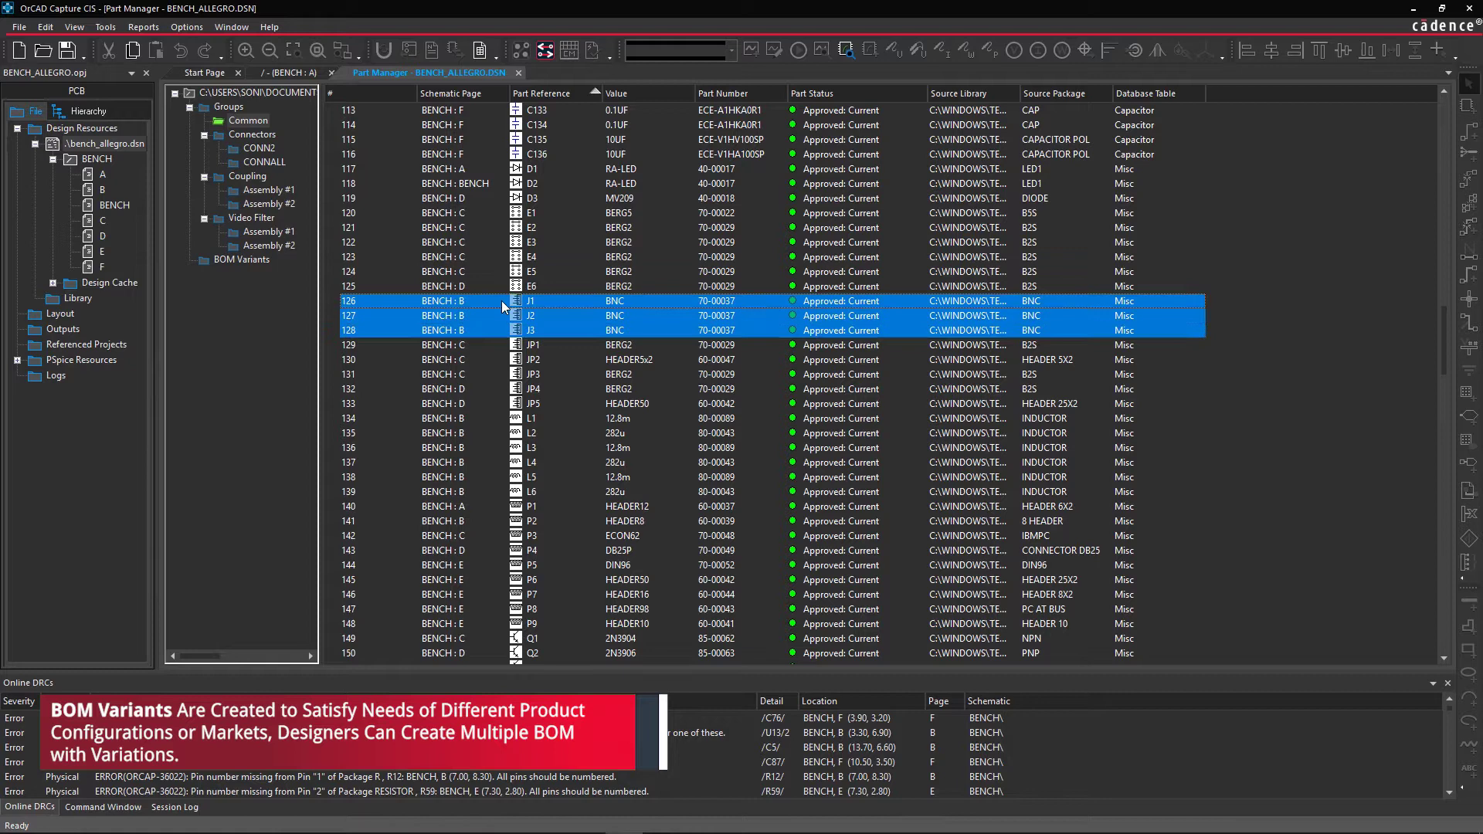
{"action": "left_click_drag", "start_coordinate": [502, 300], "coordinate": [243, 133]}
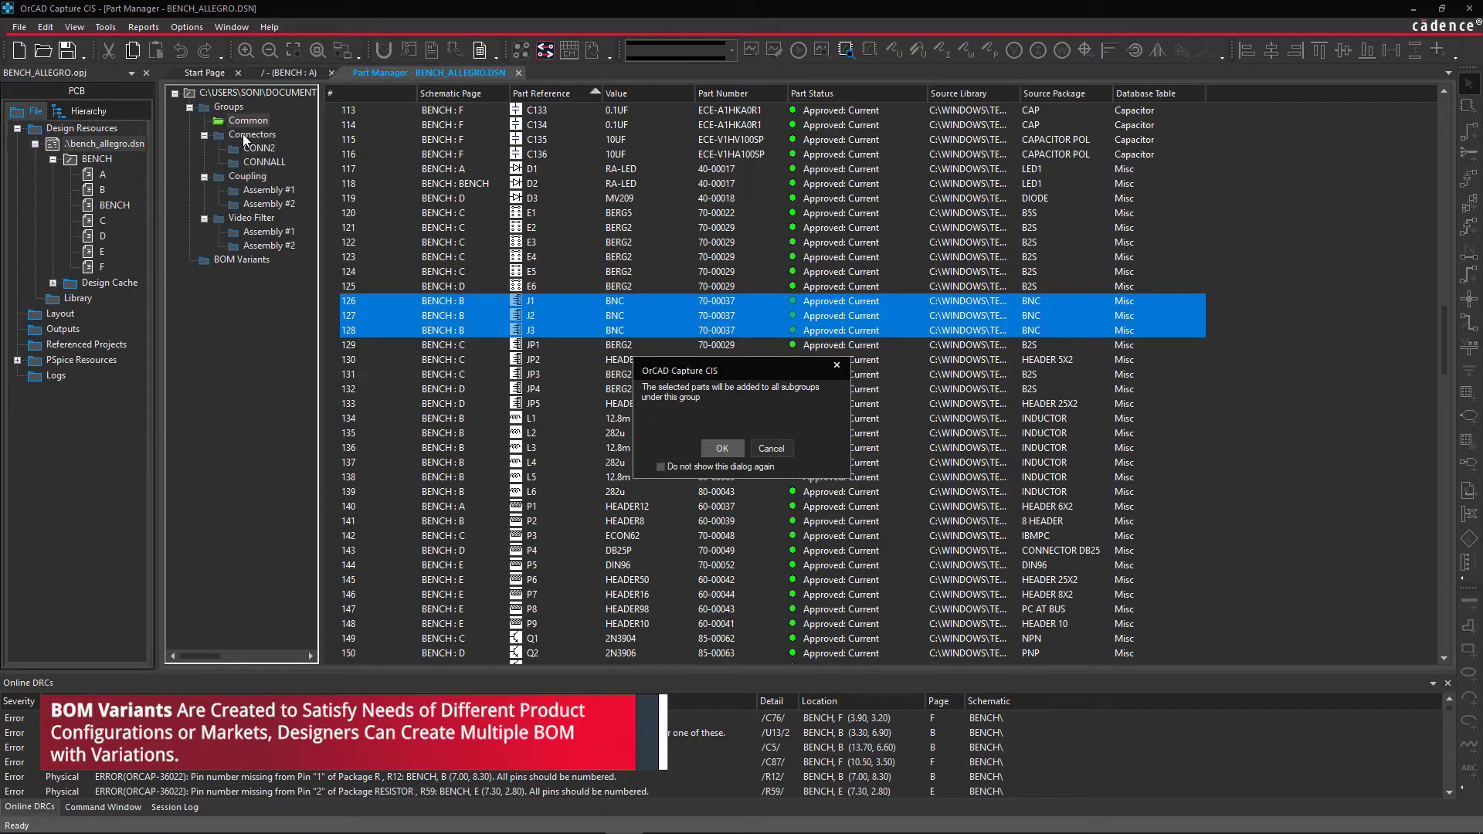
{"action": "left_click", "coordinate": [722, 448]}
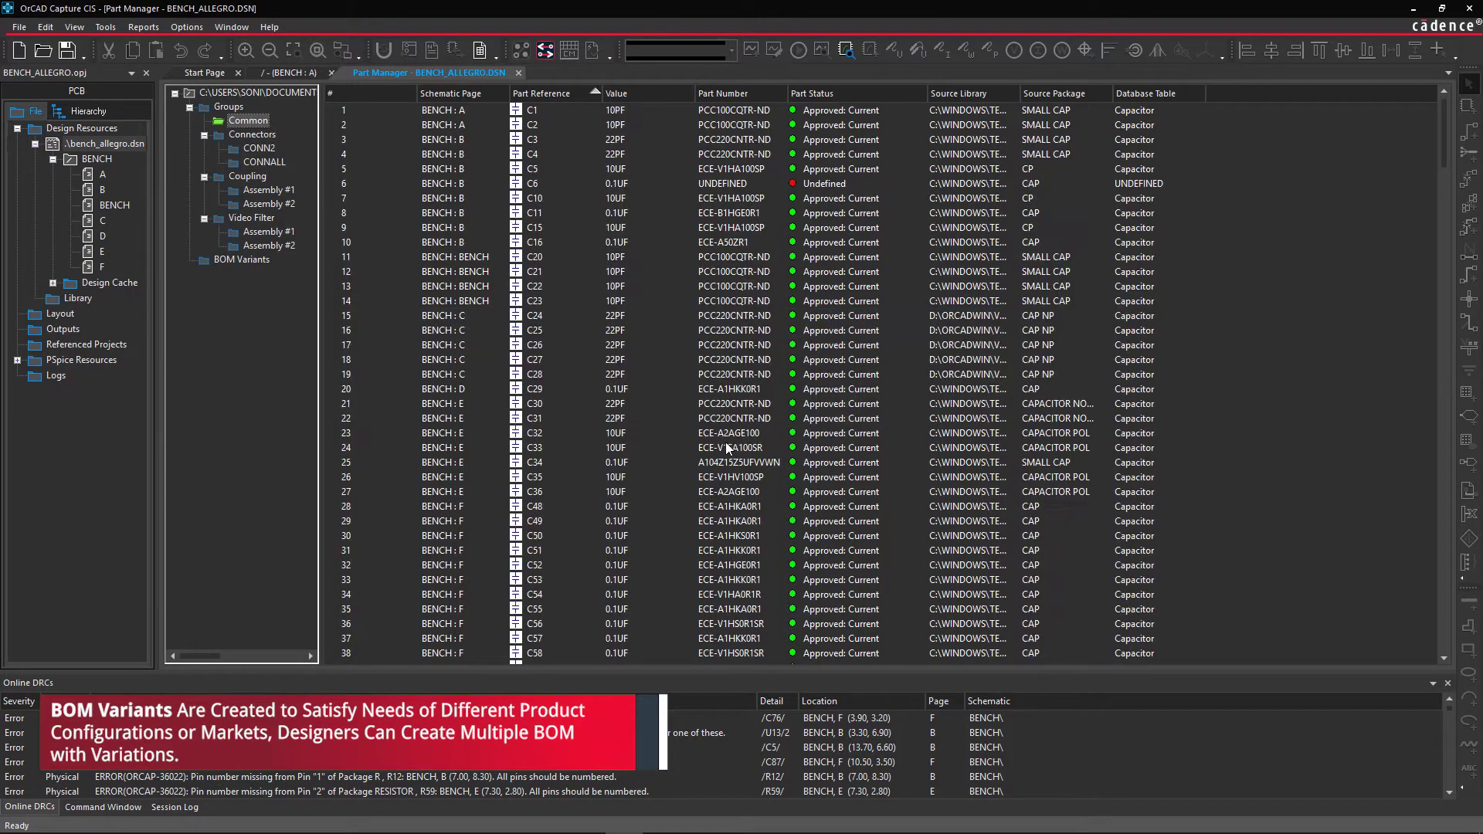
Step: Set J3 as Not Present in CONN2, then view CONNALL still listing J1–J3
{"action": "left_click", "coordinate": [260, 149]}
{"action": "left_click", "coordinate": [572, 139]}
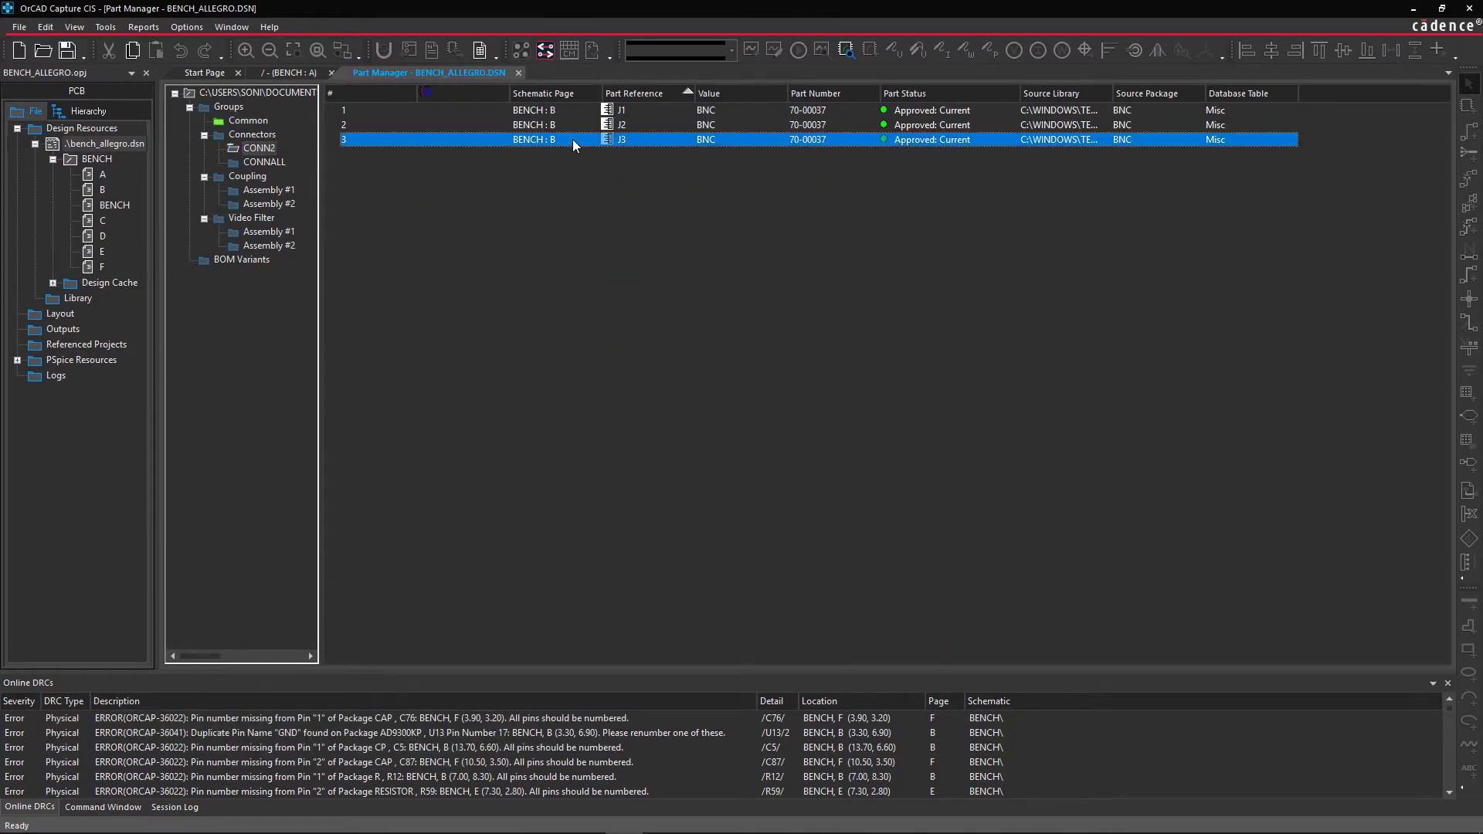
{"action": "right_click", "coordinate": [572, 139]}
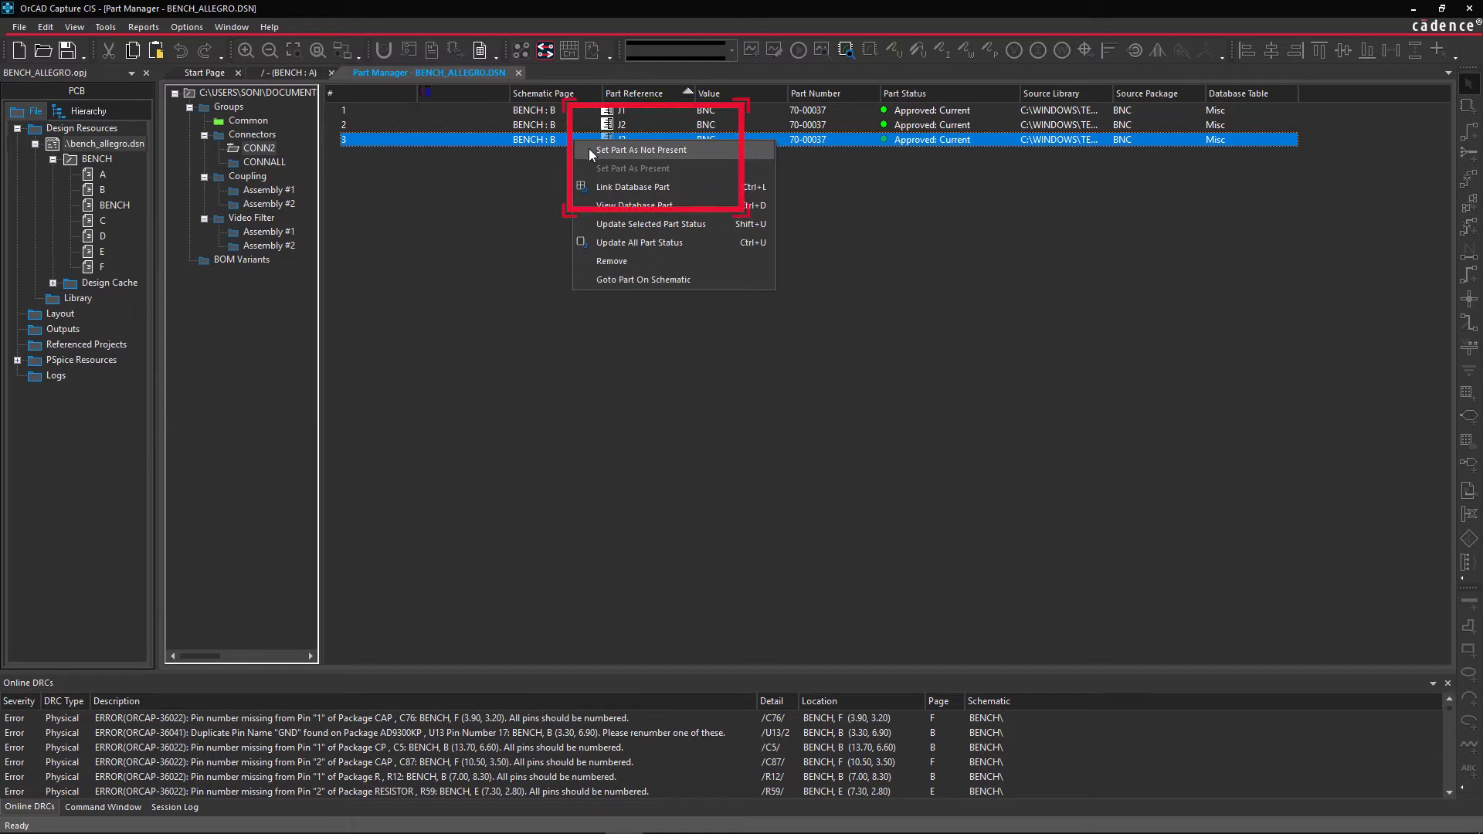
{"action": "left_click", "coordinate": [590, 152]}
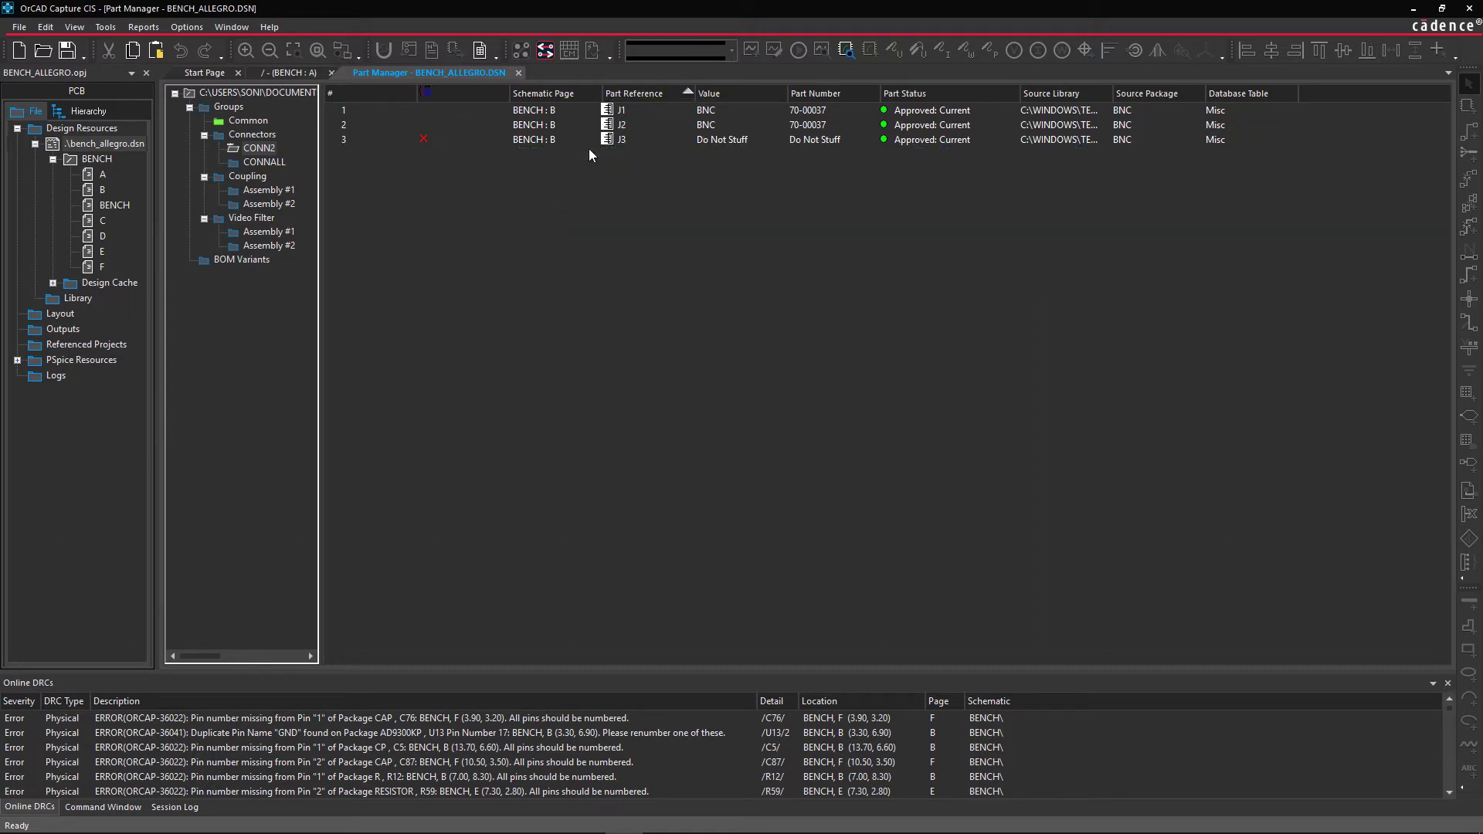
{"action": "left_click", "coordinate": [275, 162]}
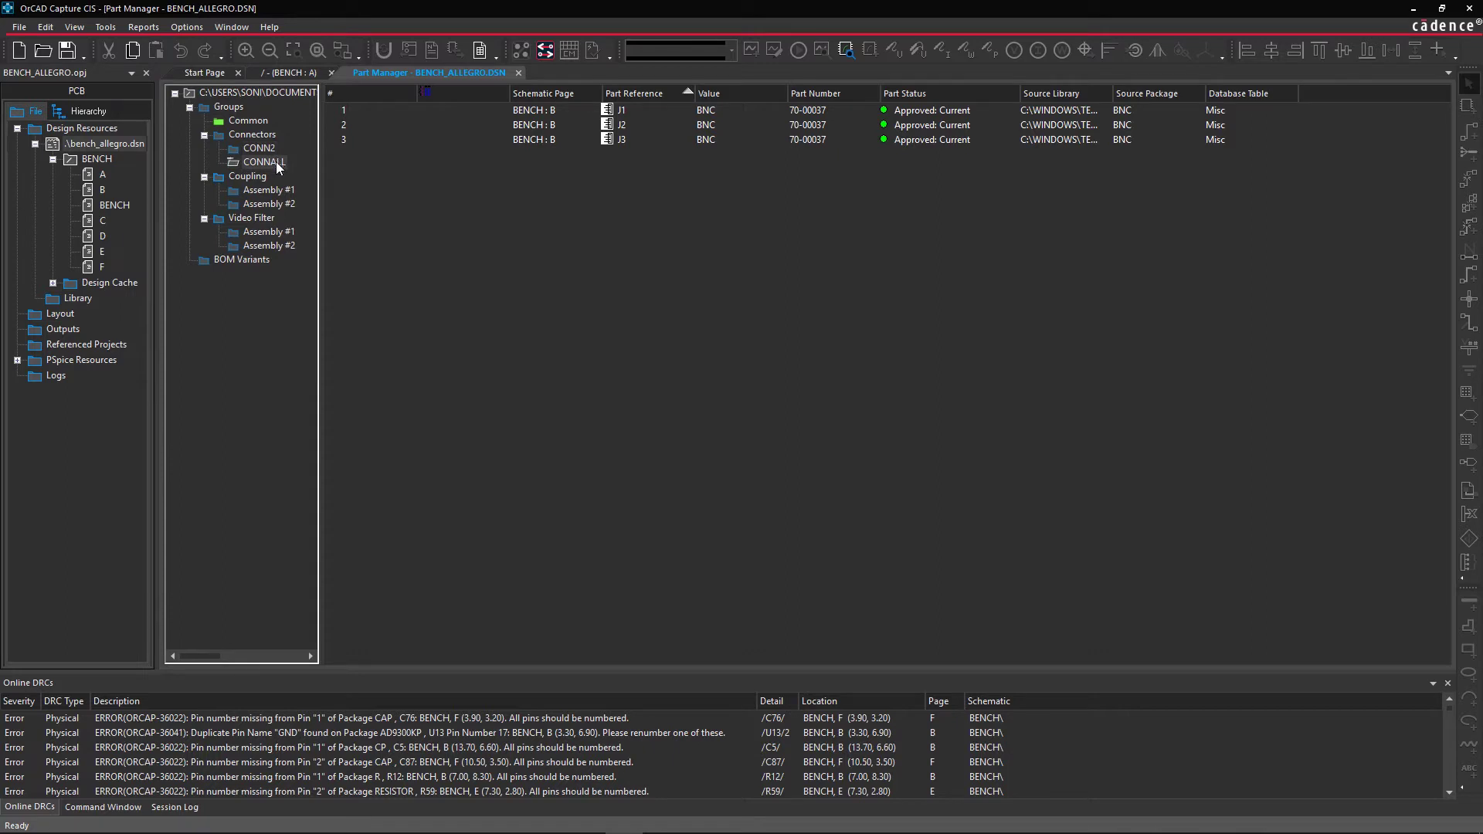
Step: Create a BOM variant named Variation1 under BOM Variants
{"action": "left_click", "coordinate": [243, 260]}
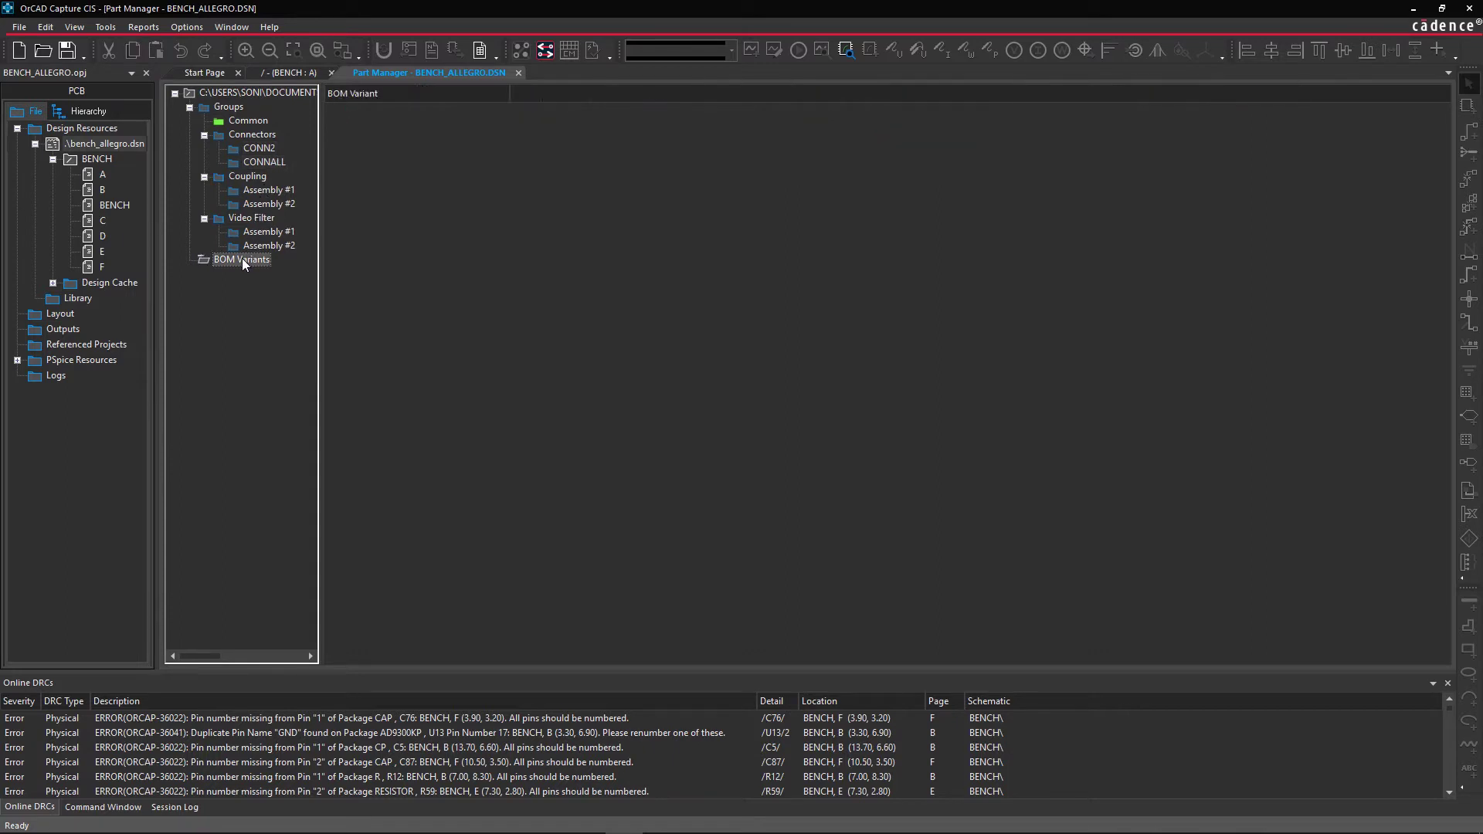
{"action": "right_click", "coordinate": [242, 258]}
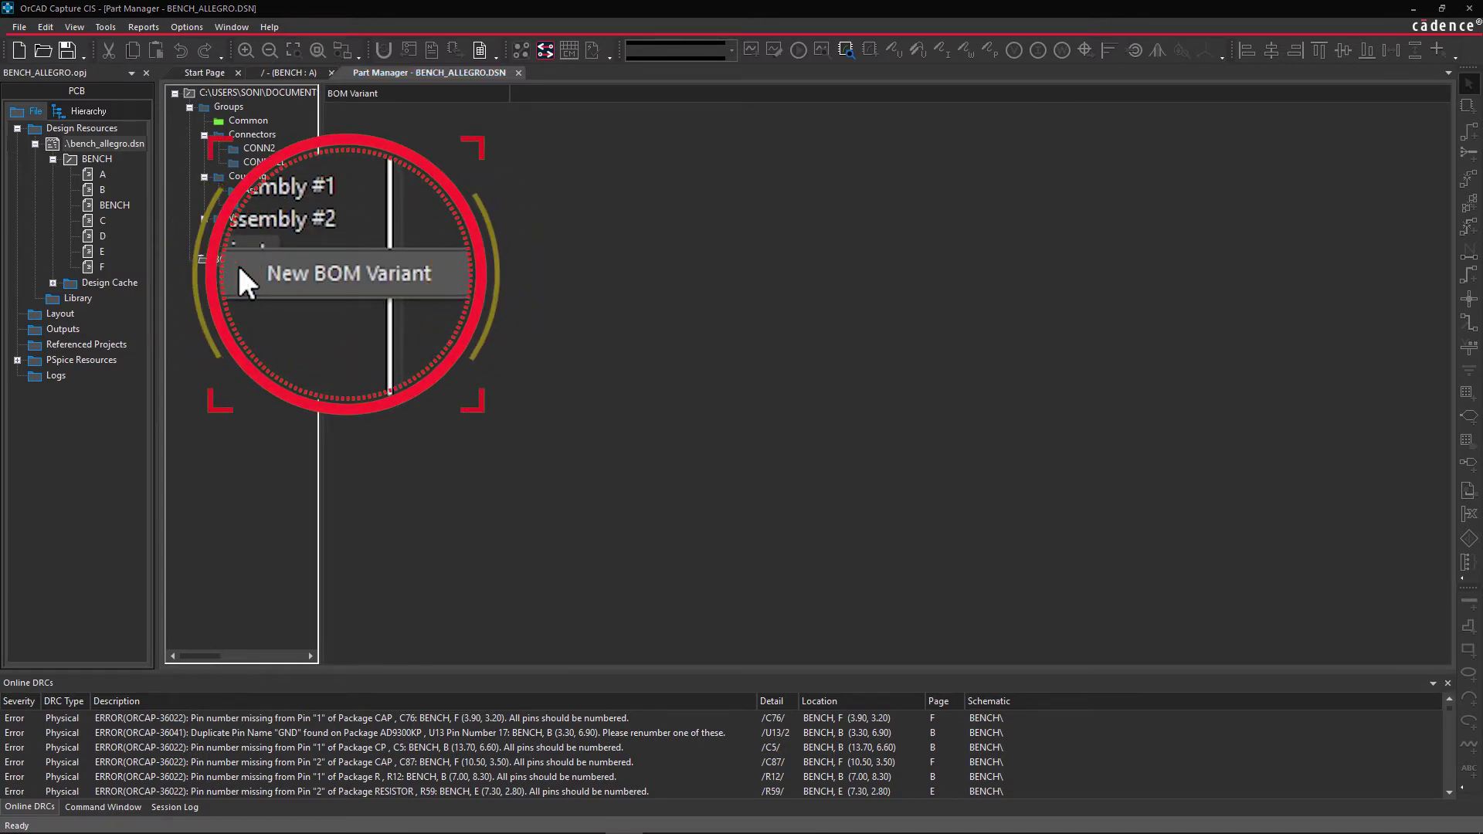
{"action": "left_click", "coordinate": [255, 269]}
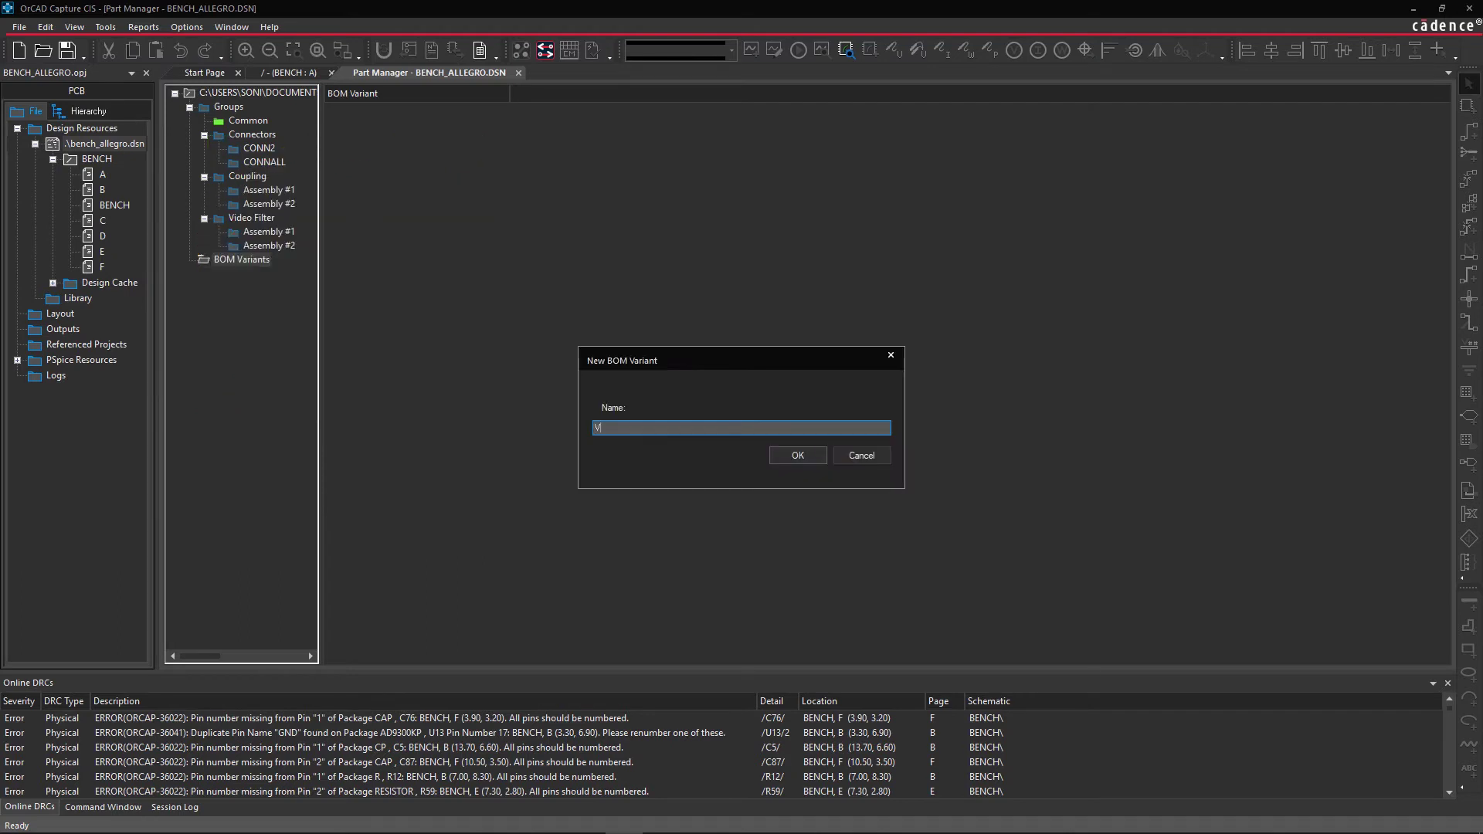
{"action": "type", "text": "Variation1"}
{"action": "left_click", "coordinate": [786, 459]}
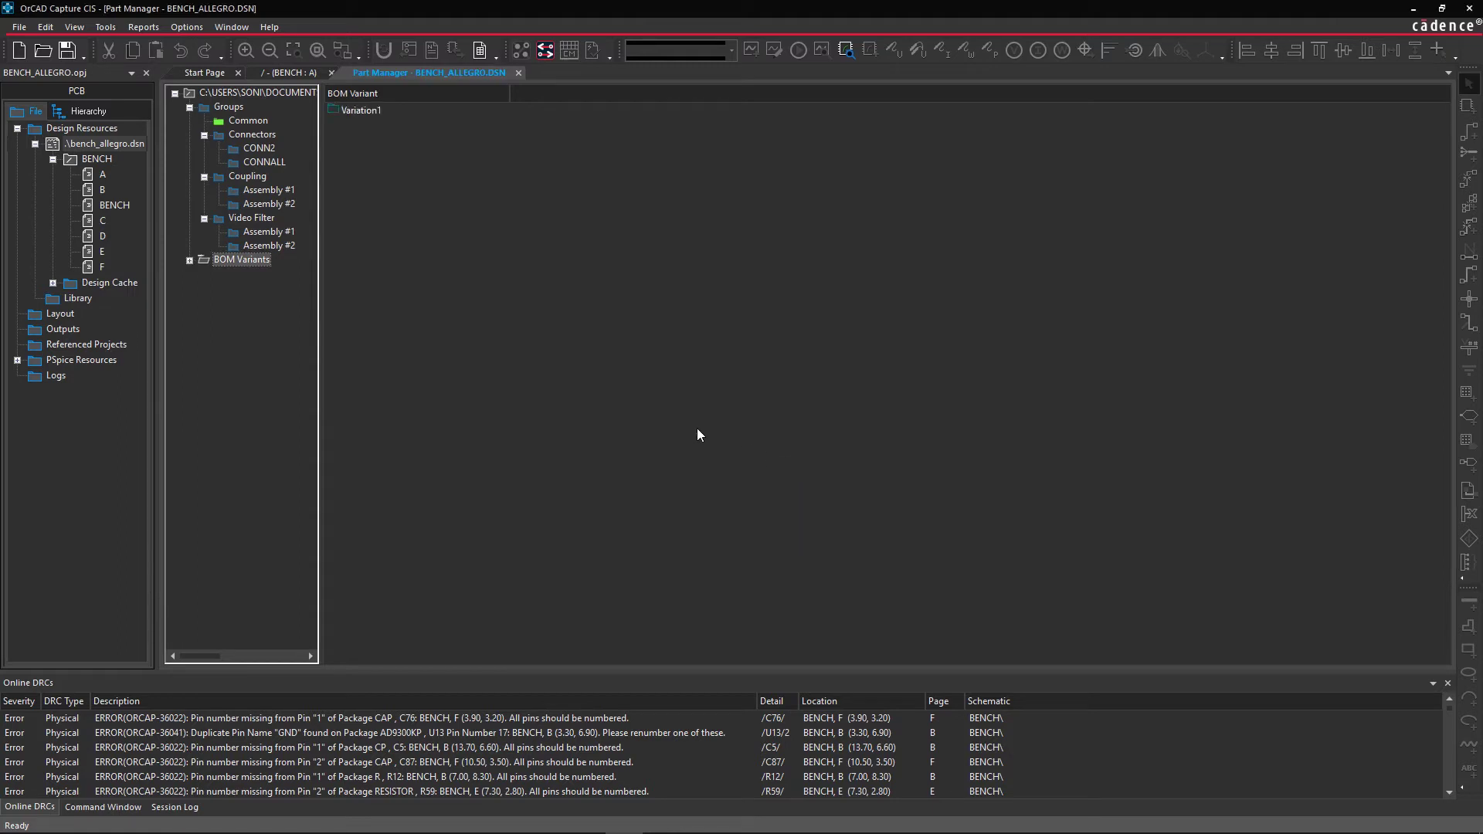
Step: Create a second BOM variant named Variation2 and expand BOM Variants to show both
{"action": "right_click", "coordinate": [244, 259]}
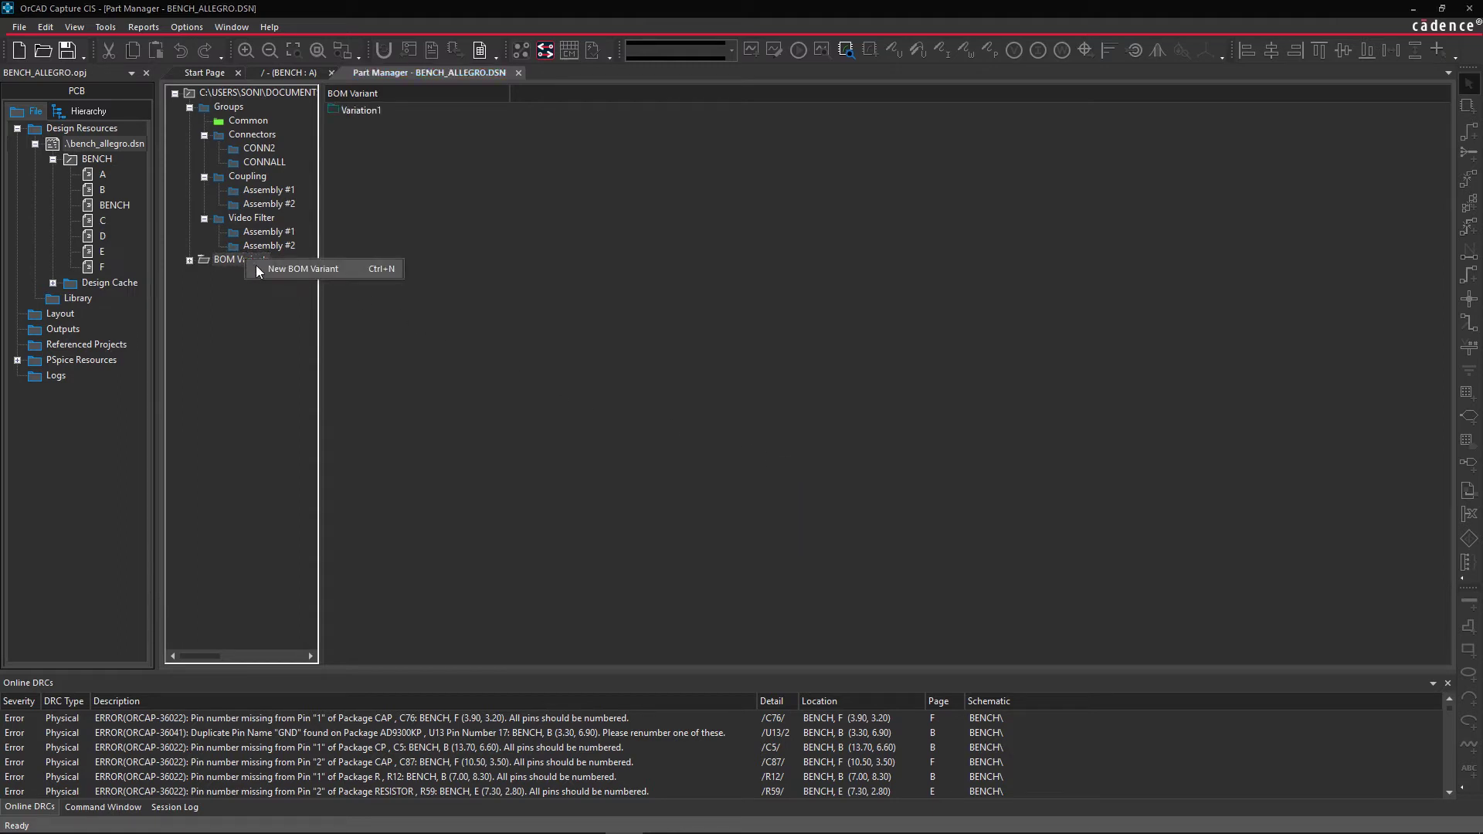
{"action": "left_click", "coordinate": [260, 266]}
{"action": "type", "text": "Varia"}
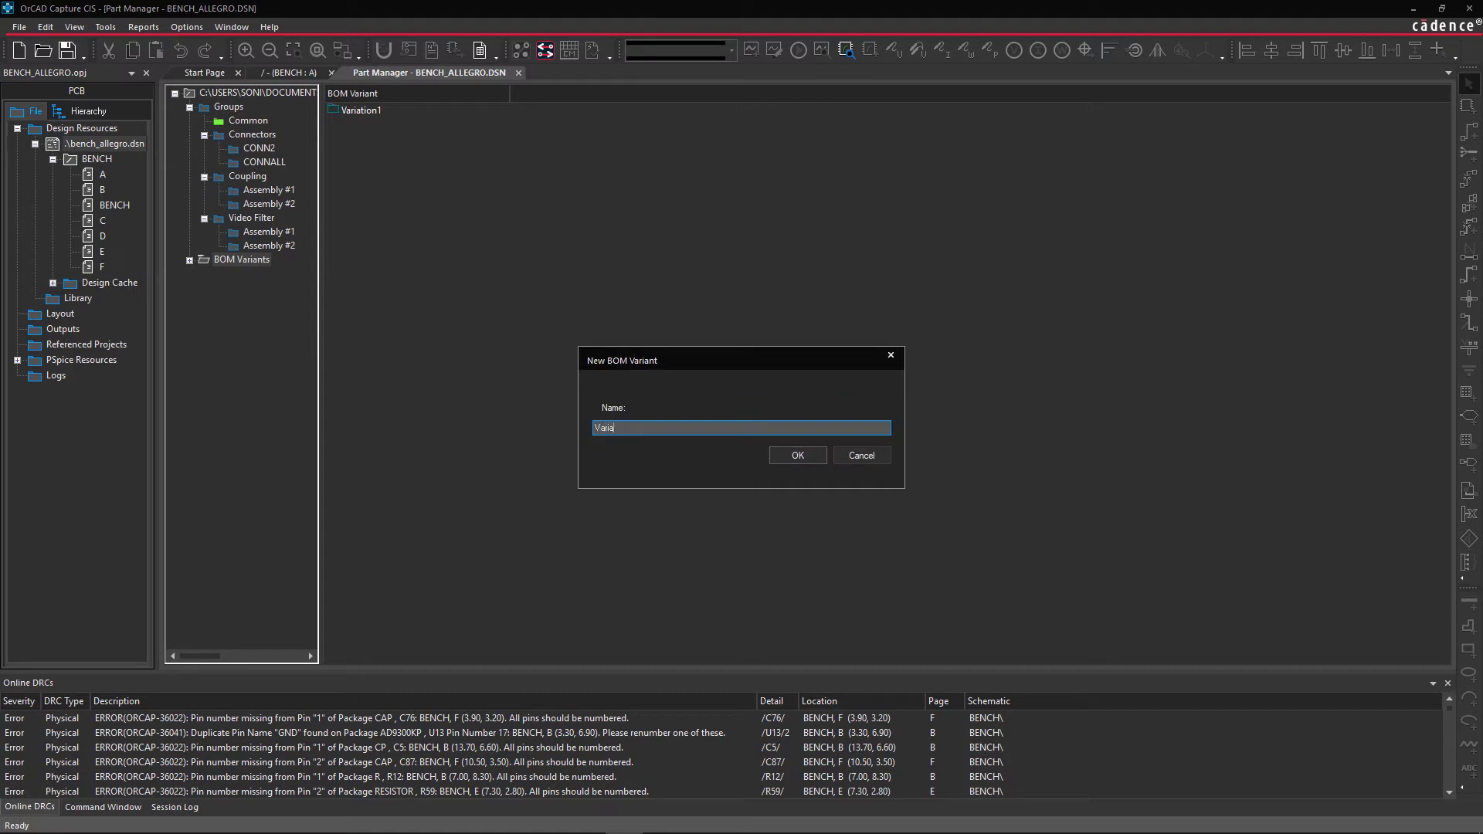
{"action": "type", "text": "tion2"}
{"action": "left_click", "coordinate": [790, 456]}
{"action": "left_click", "coordinate": [189, 261]}
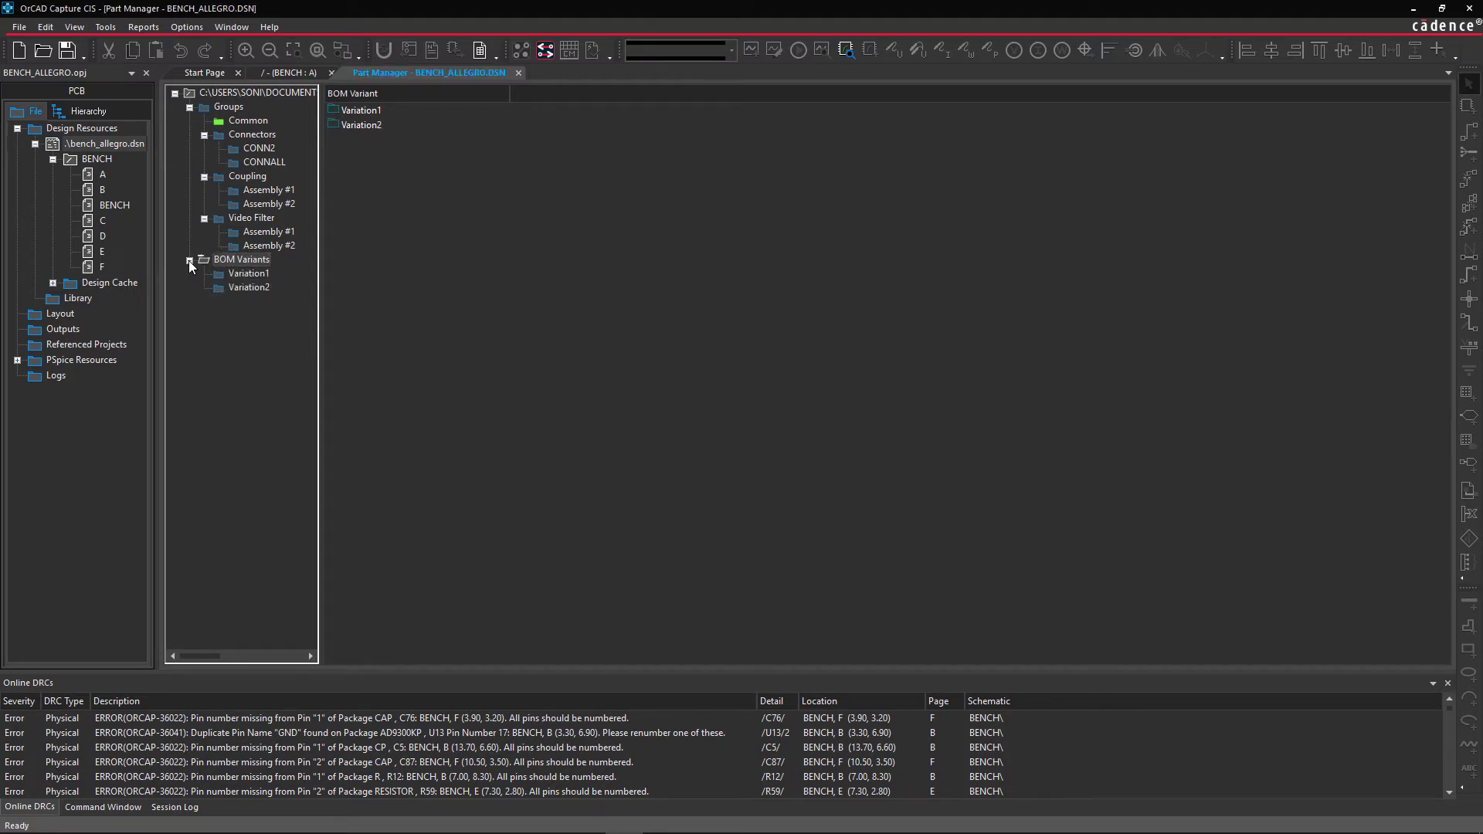
Step: Add Common, CONN2, Coupling Assembly #1 and Video Filter Assembly #1 to Variation1
{"action": "left_click_drag", "start_coordinate": [245, 122], "coordinate": [224, 275]}
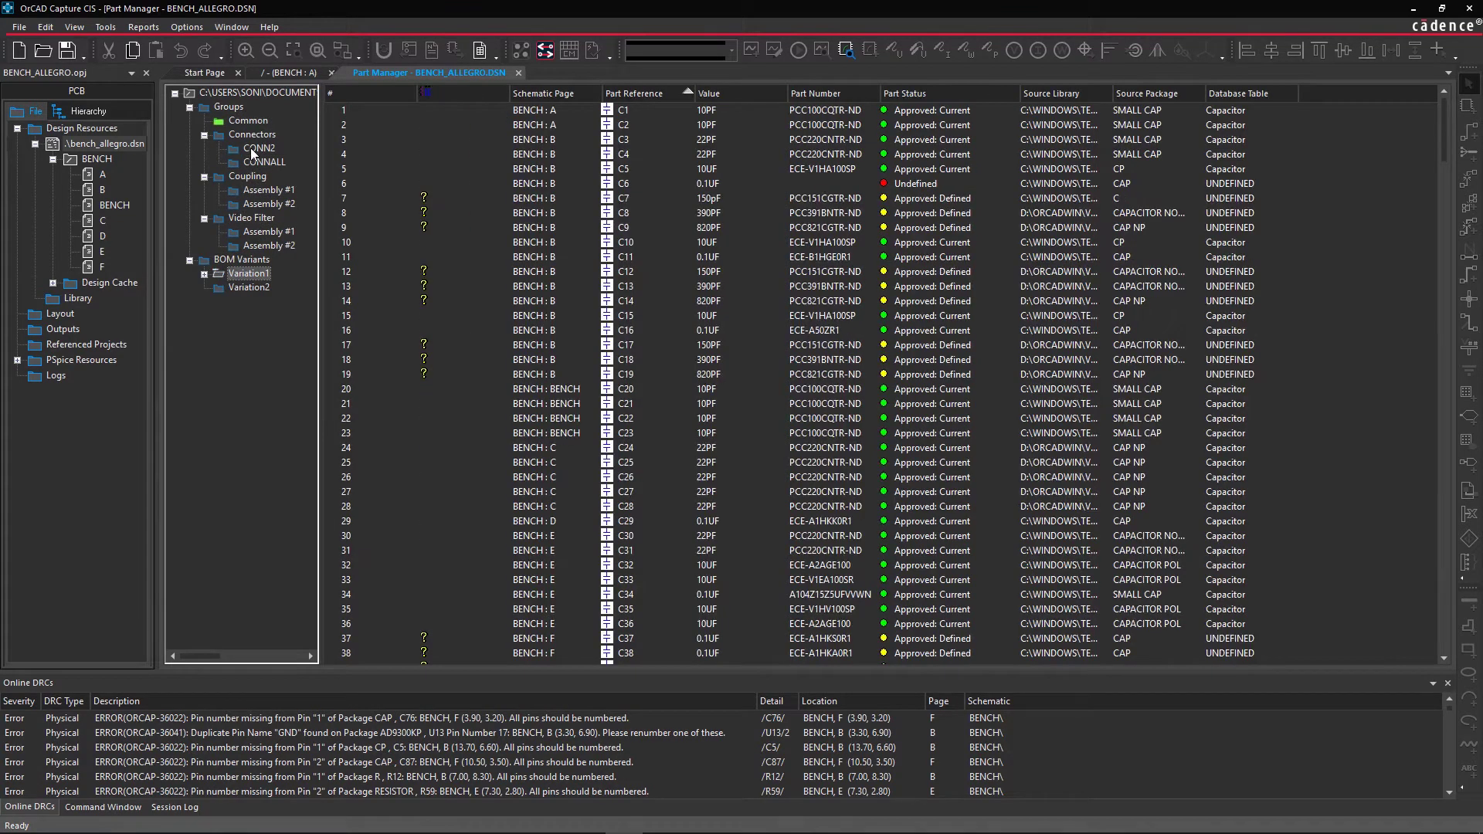
{"action": "left_click_drag", "start_coordinate": [251, 147], "coordinate": [231, 275]}
{"action": "left_click_drag", "start_coordinate": [255, 190], "coordinate": [219, 282]}
{"action": "left_click_drag", "start_coordinate": [263, 232], "coordinate": [222, 285]}
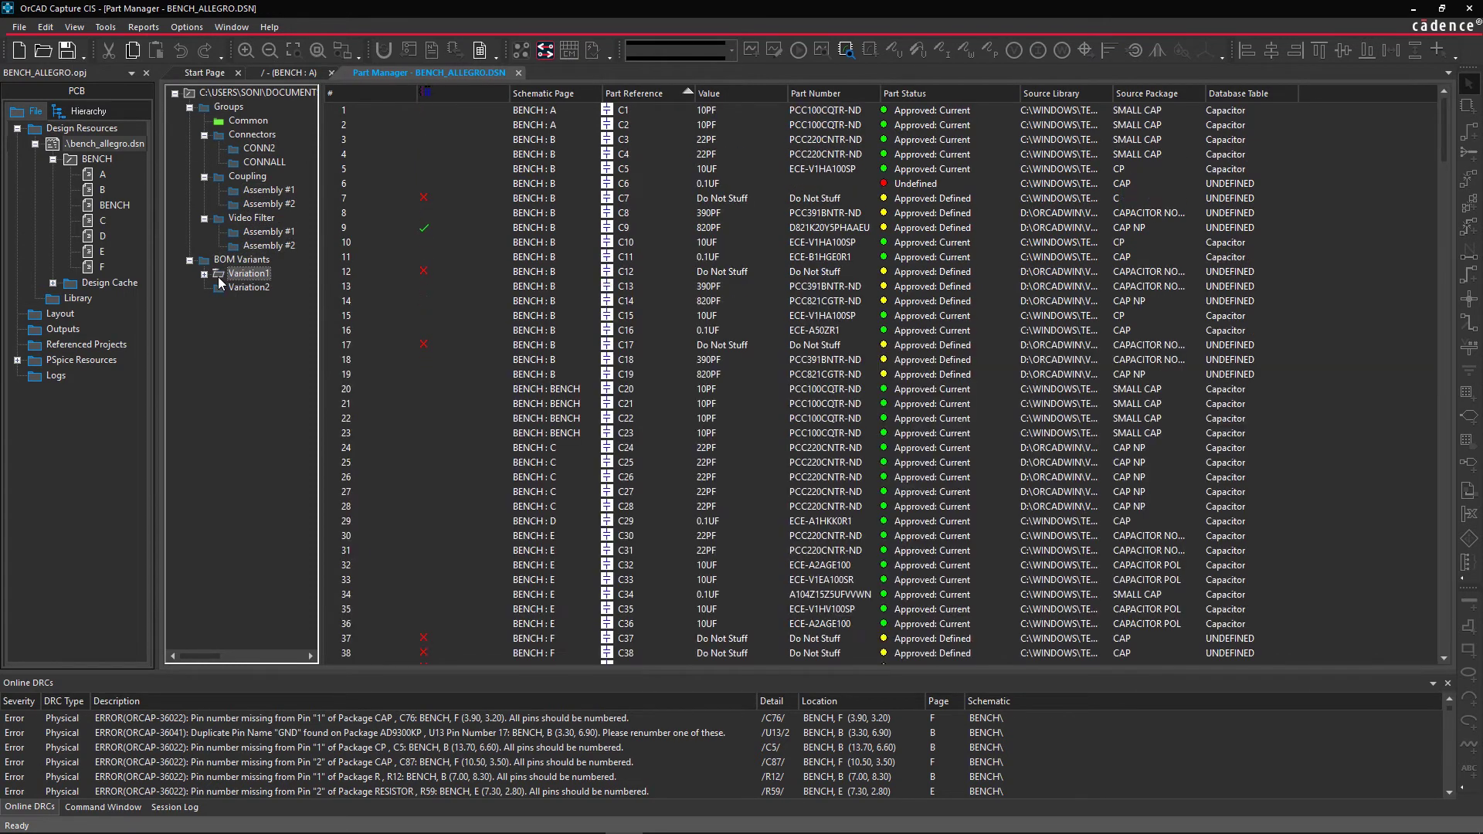
{"action": "left_click", "coordinate": [204, 275]}
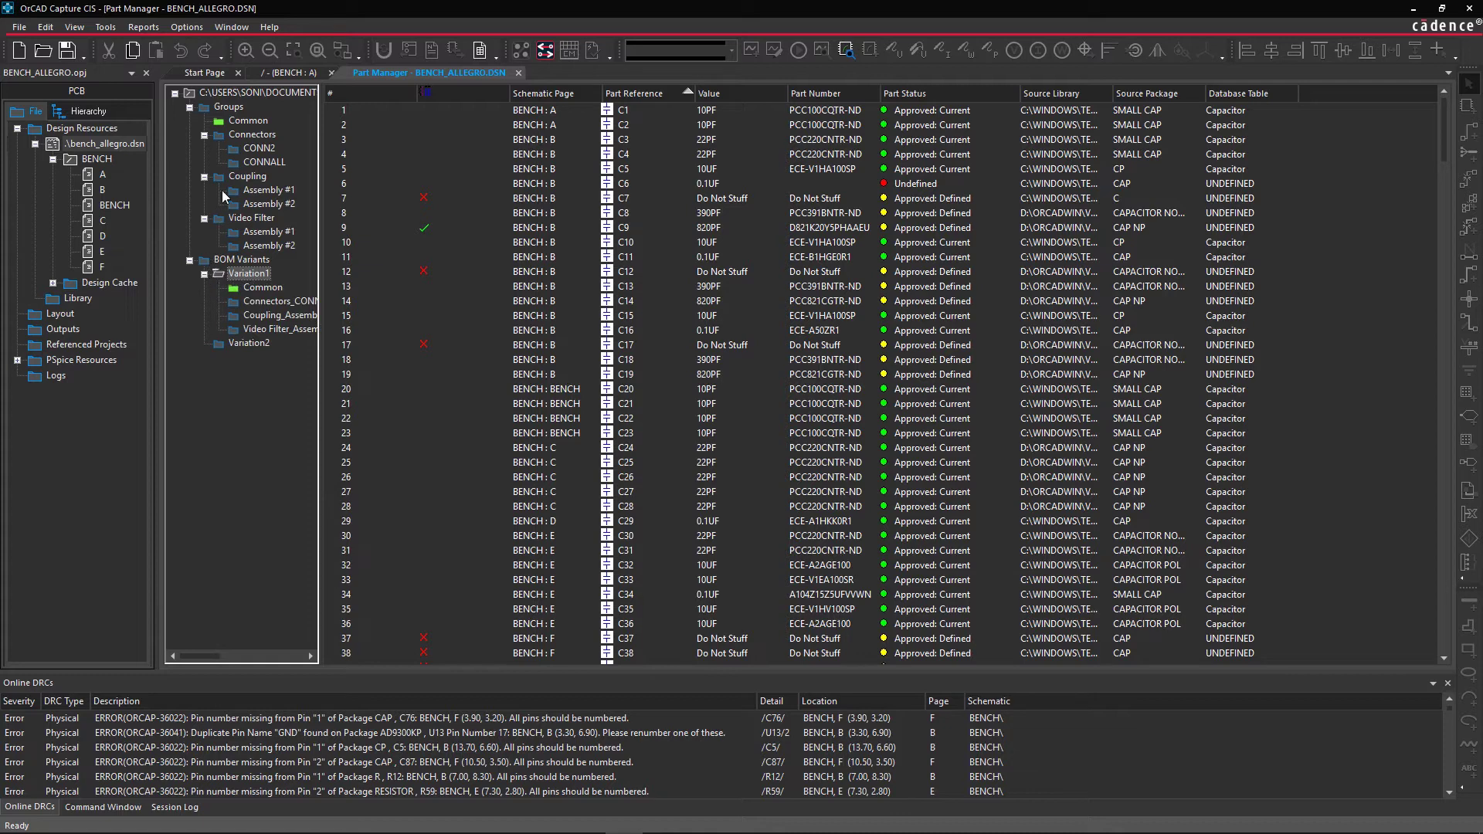
Step: Add Common, CONNALL and Video Filter Assembly #2 to Variation2
{"action": "left_click_drag", "start_coordinate": [246, 120], "coordinate": [174, 343]}
{"action": "left_click_drag", "start_coordinate": [219, 161], "coordinate": [171, 344]}
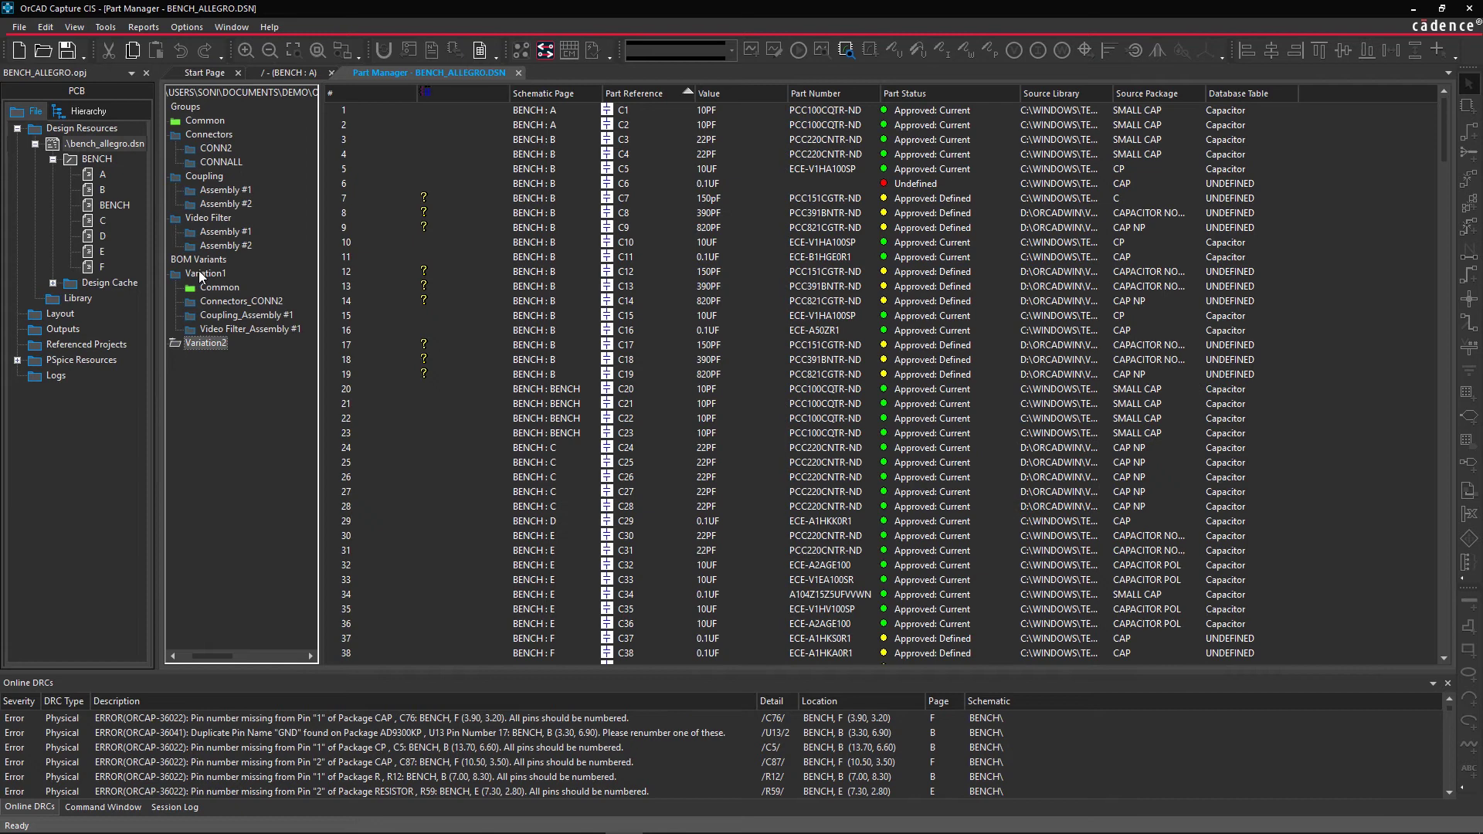
{"action": "left_click_drag", "start_coordinate": [225, 246], "coordinate": [173, 345]}
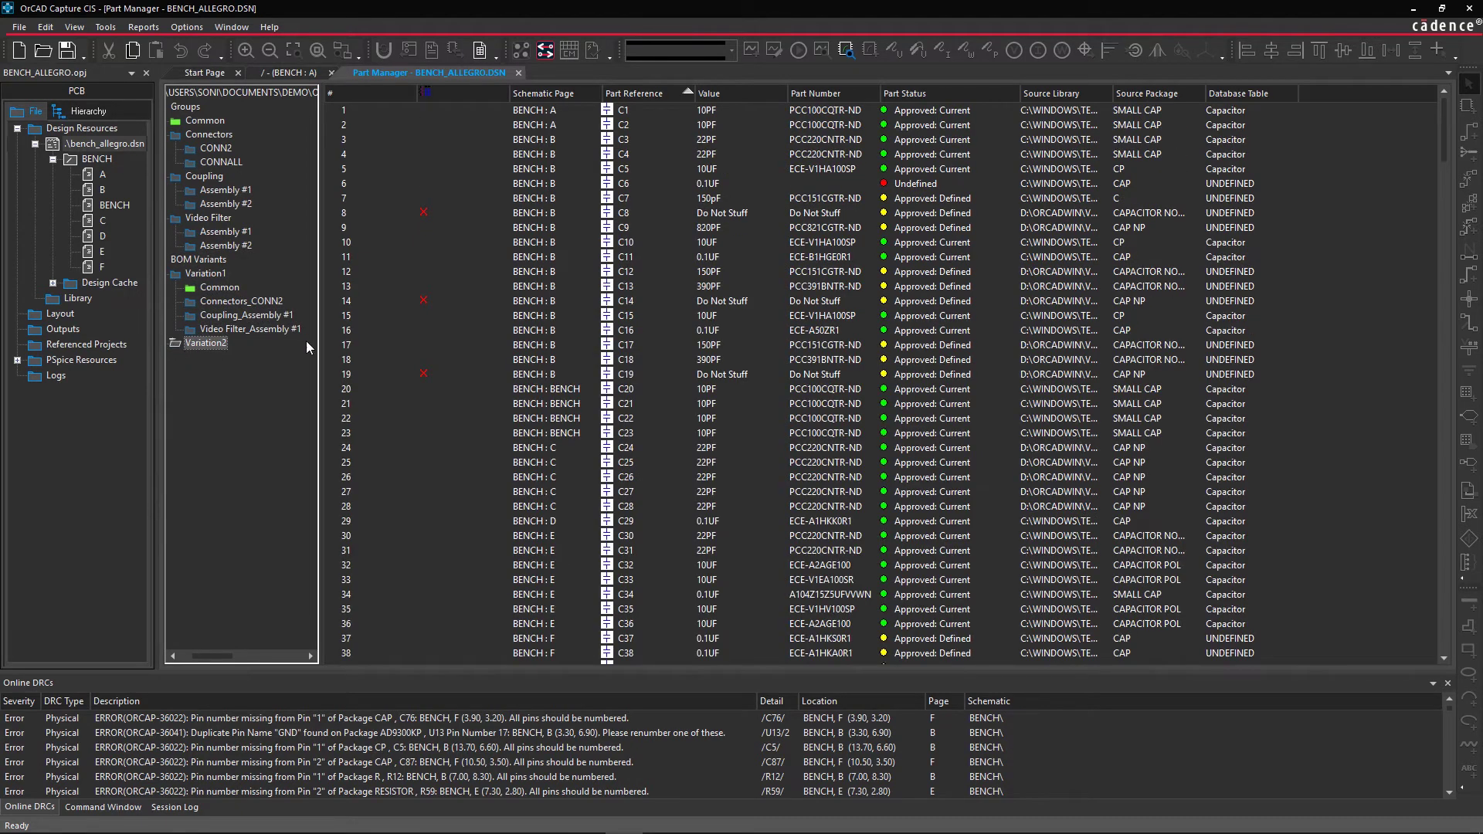
{"action": "left_click", "coordinate": [173, 656]}
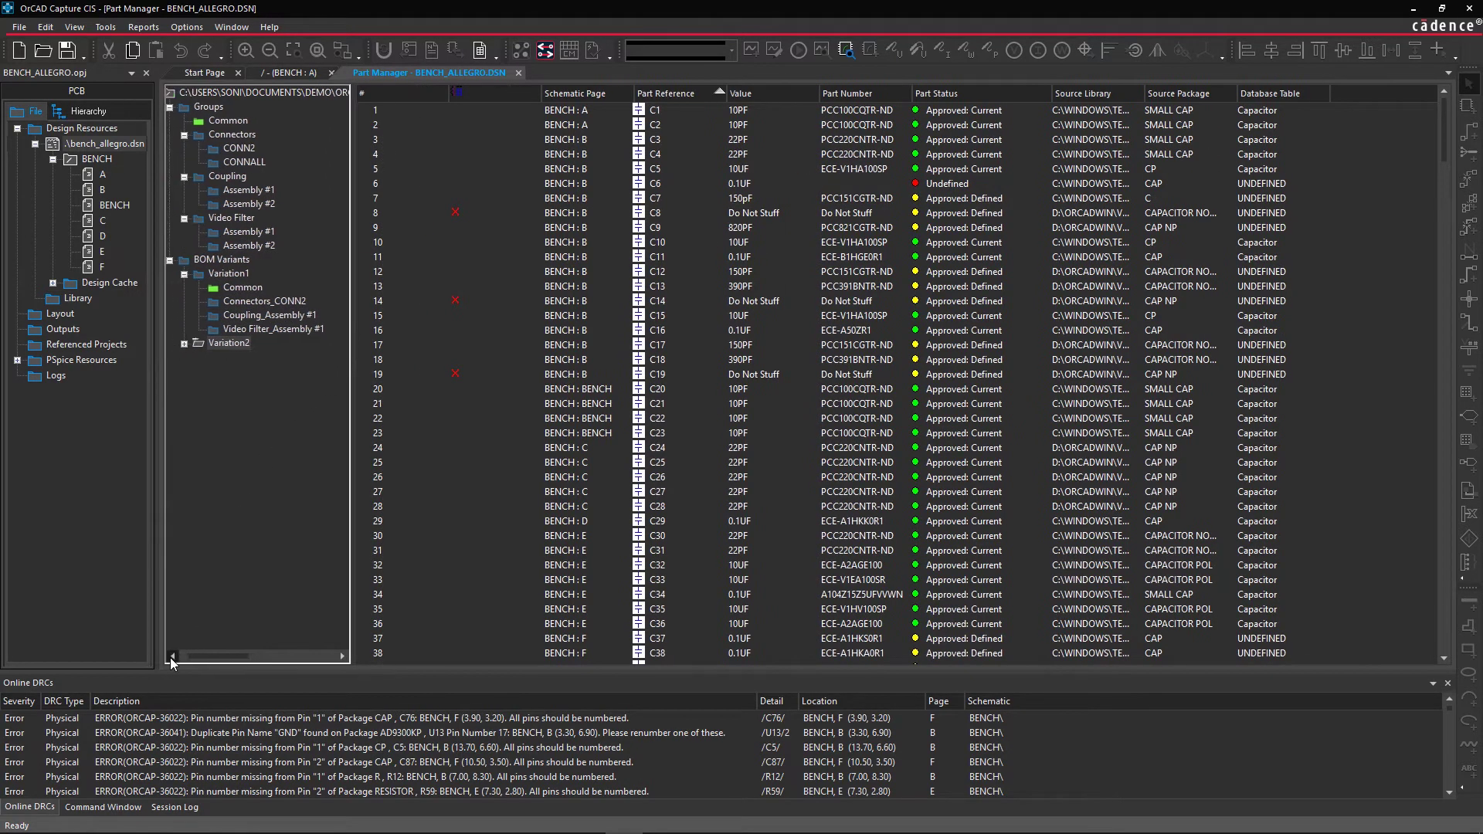
Step: Expand Variation2, then bring up the Standard BOM report settings for Variation1
{"action": "left_click", "coordinate": [200, 343]}
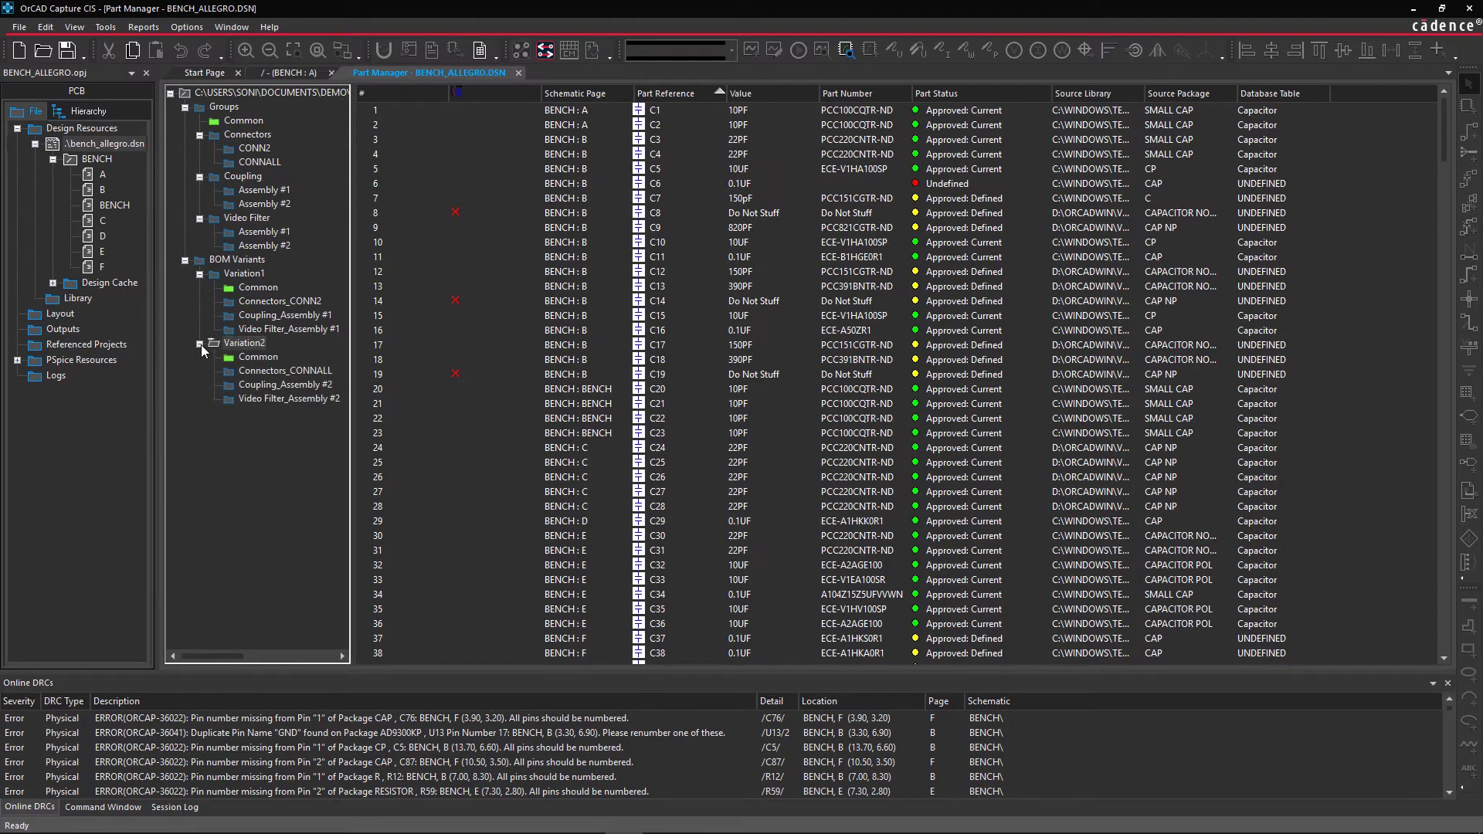
{"action": "right_click", "coordinate": [235, 275]}
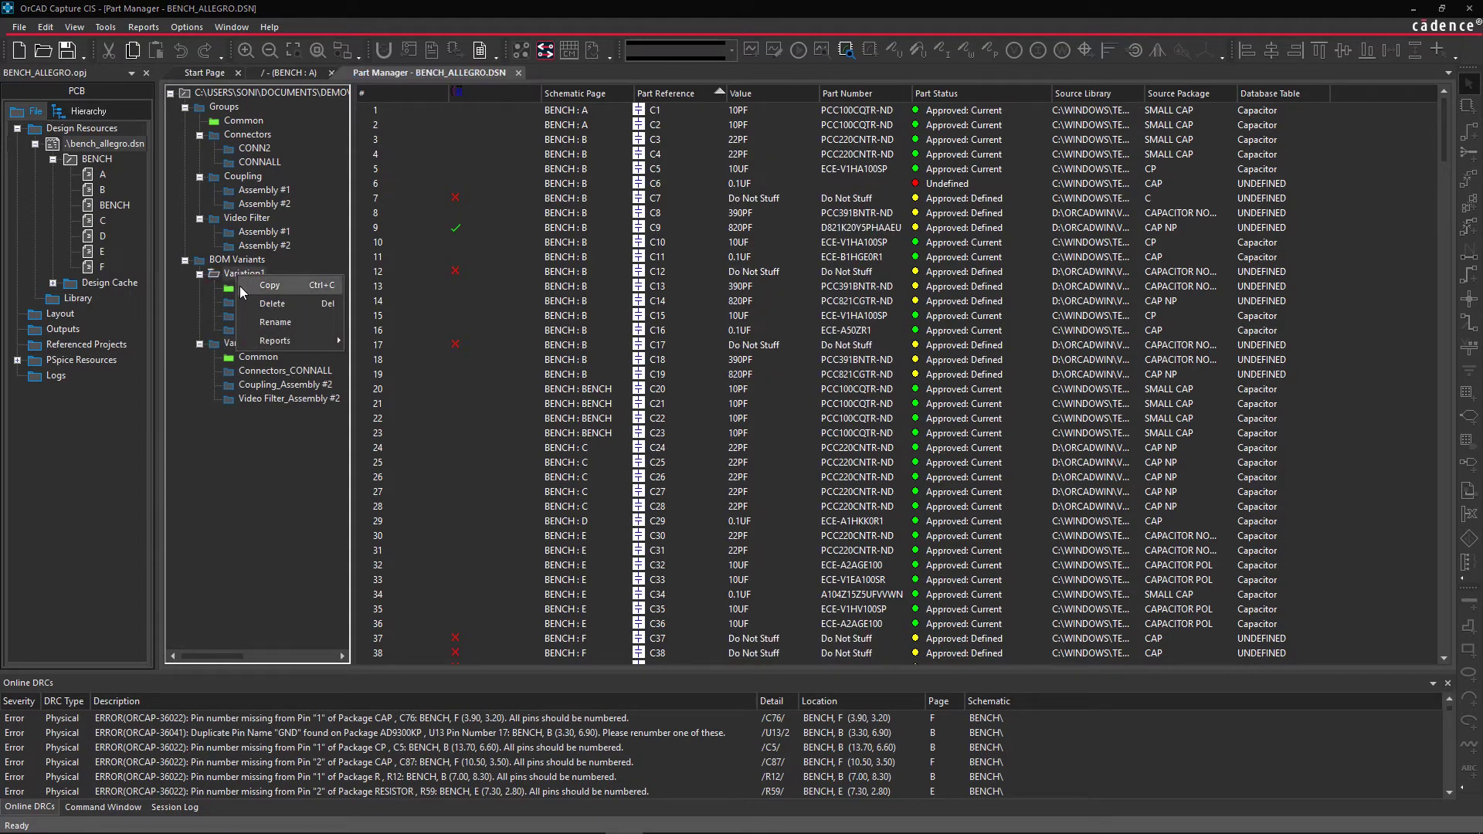
{"action": "mouse_move", "coordinate": [254, 340]}
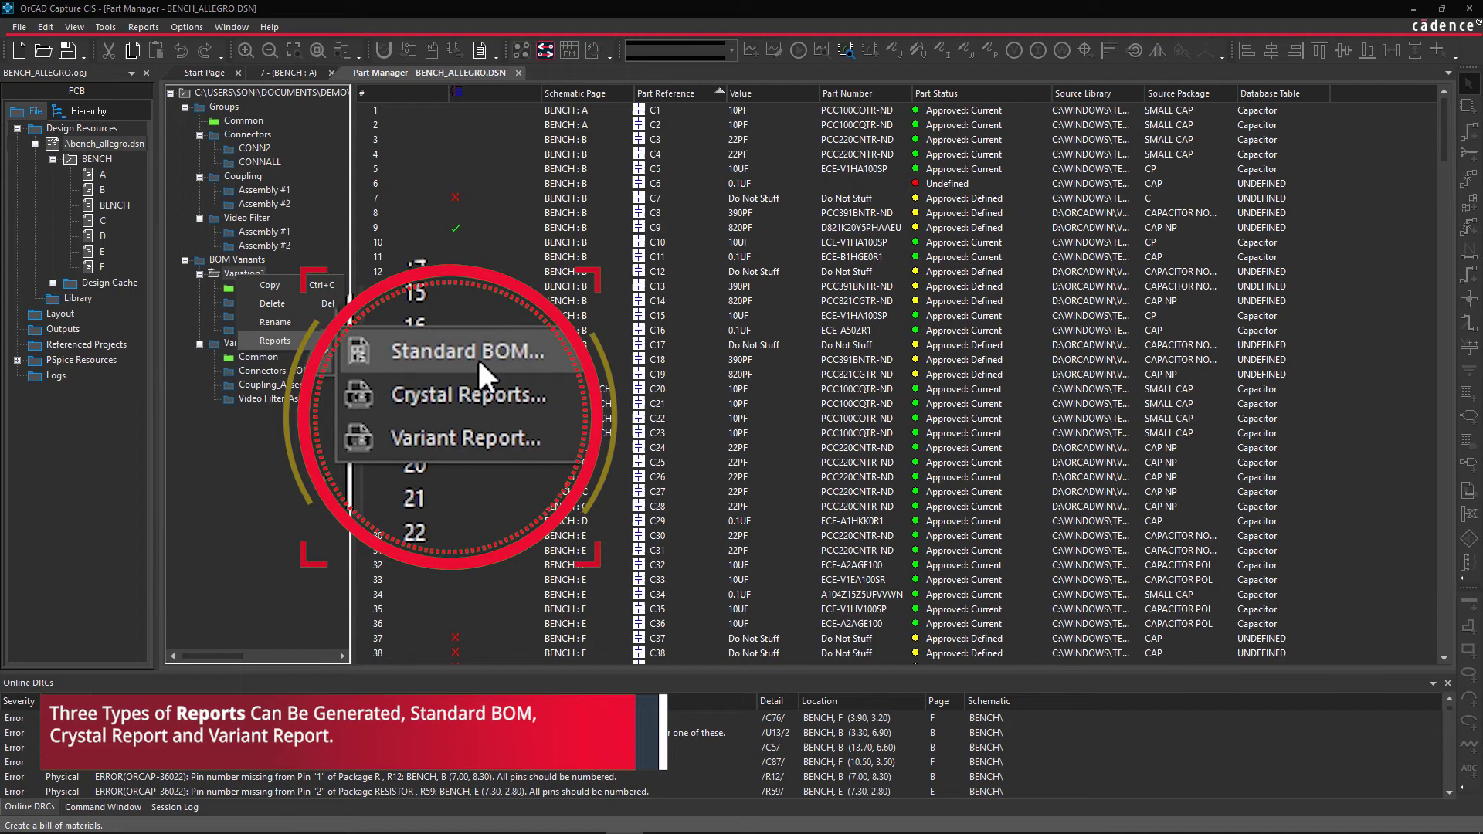
{"action": "left_click", "coordinate": [405, 345]}
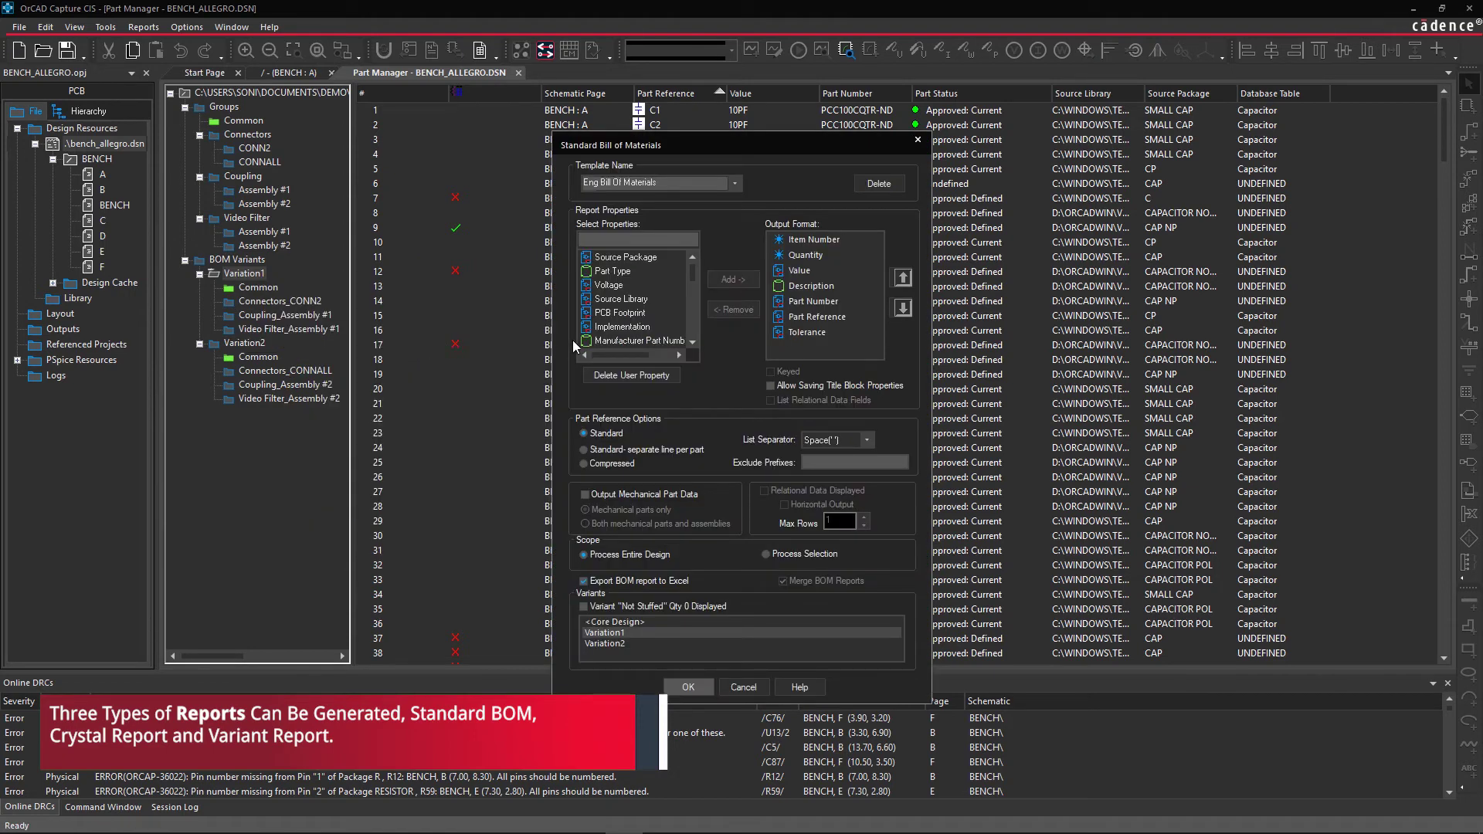
Step: Add Distributor, Distributor Part Number, Manufacturer and Manufacturer Part Number to the output, then export the Variation1 BOM to Excel
{"action": "left_click", "coordinate": [692, 345]}
{"action": "left_click", "coordinate": [693, 345]}
{"action": "left_click", "coordinate": [692, 344]}
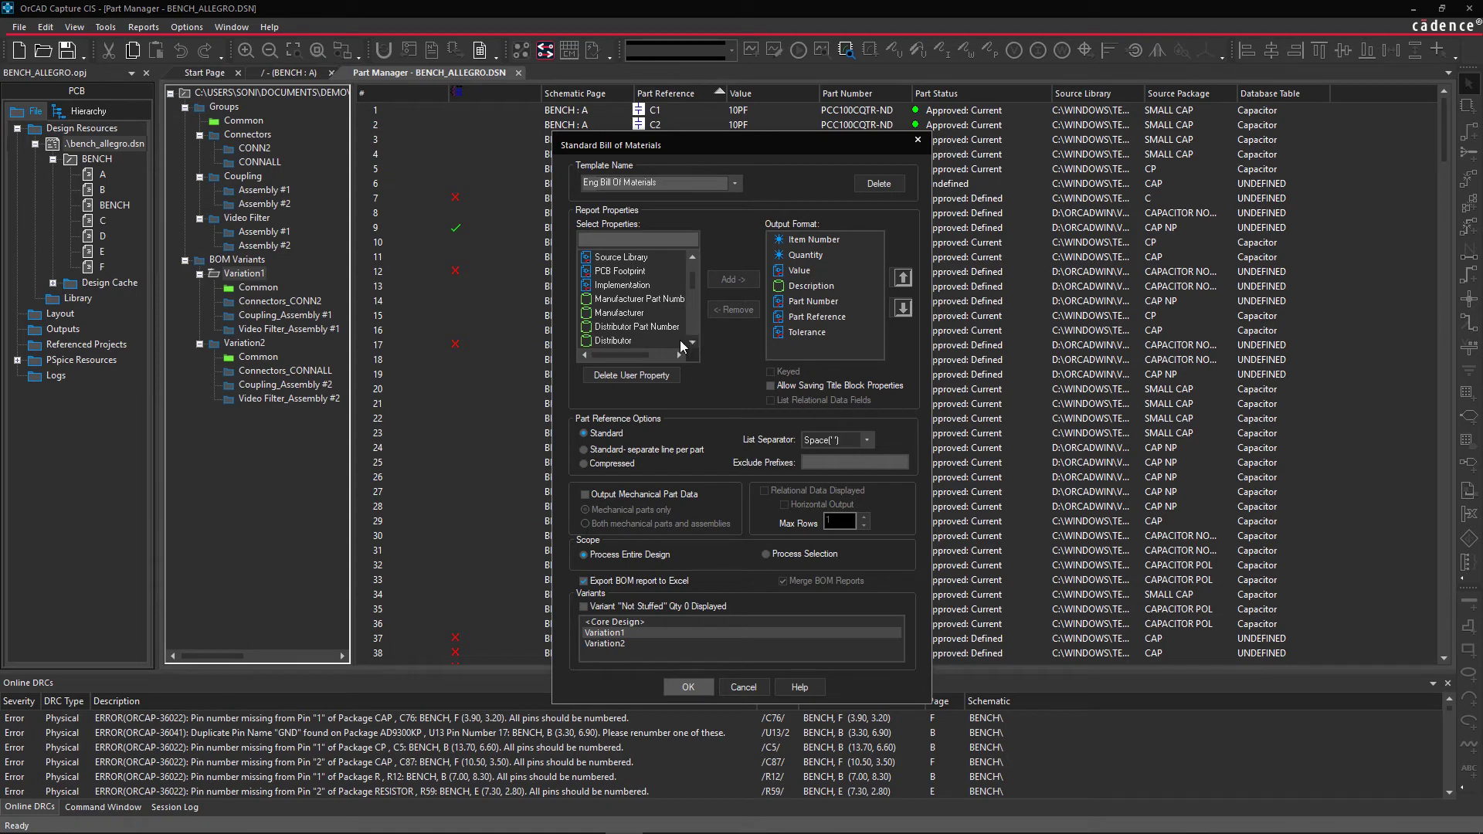
{"action": "double_click", "coordinate": [635, 340]}
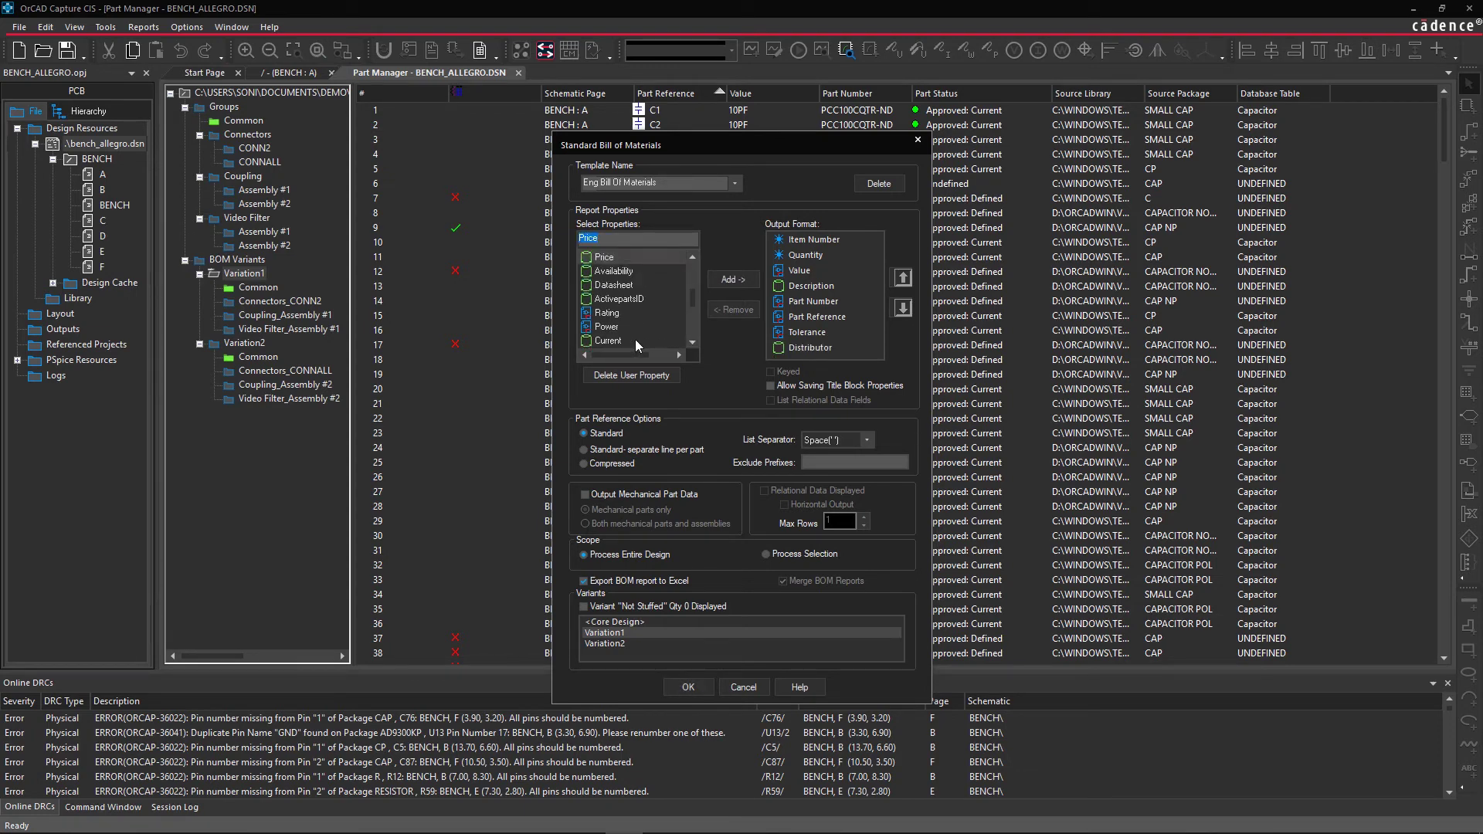
{"action": "scroll", "coordinate": [635, 340], "scroll_direction": "up", "scroll_amount": 1}
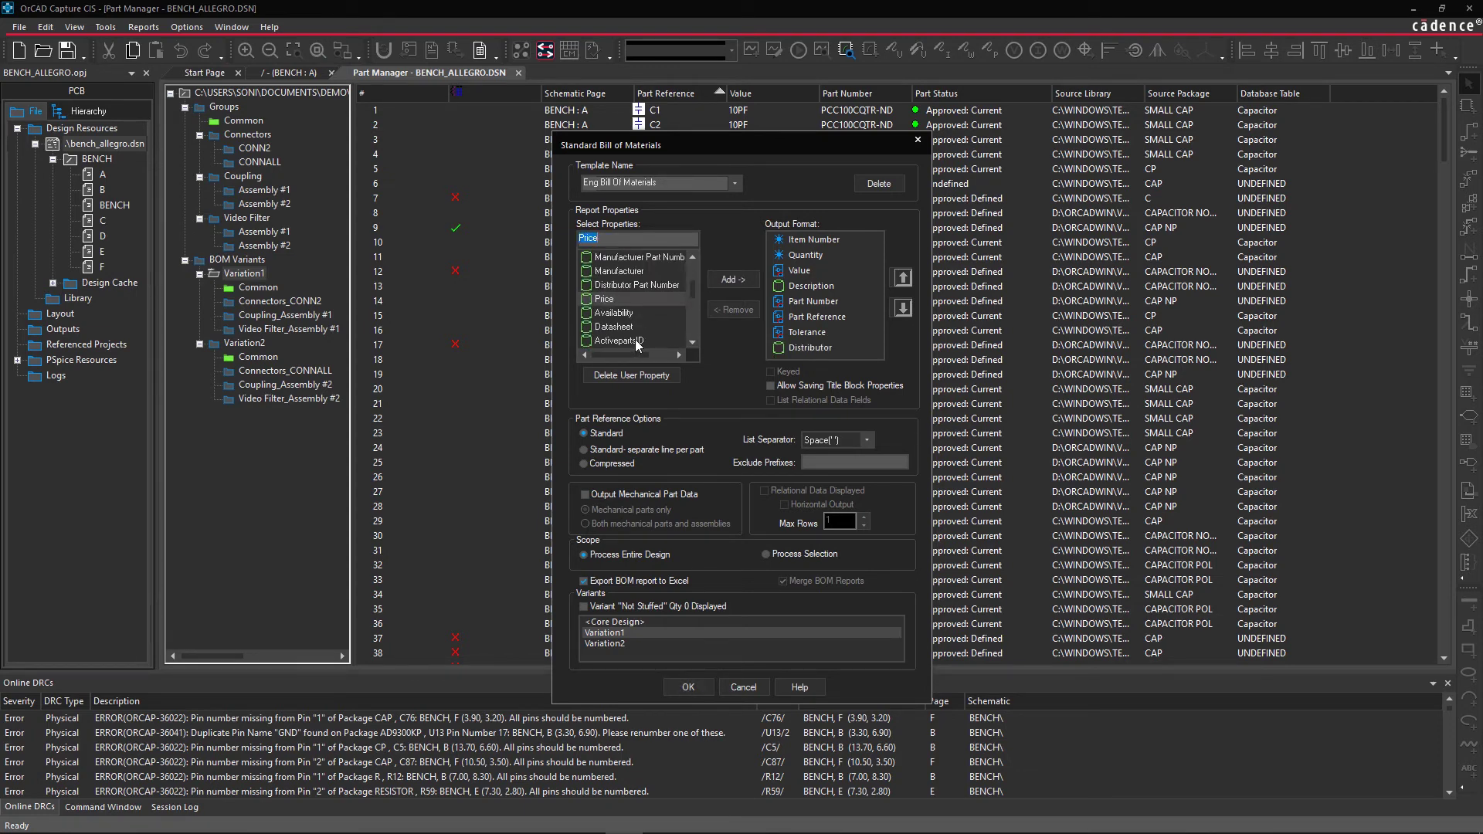
{"action": "double_click", "coordinate": [632, 285]}
{"action": "scroll", "coordinate": [632, 285], "scroll_direction": "up", "scroll_amount": 1}
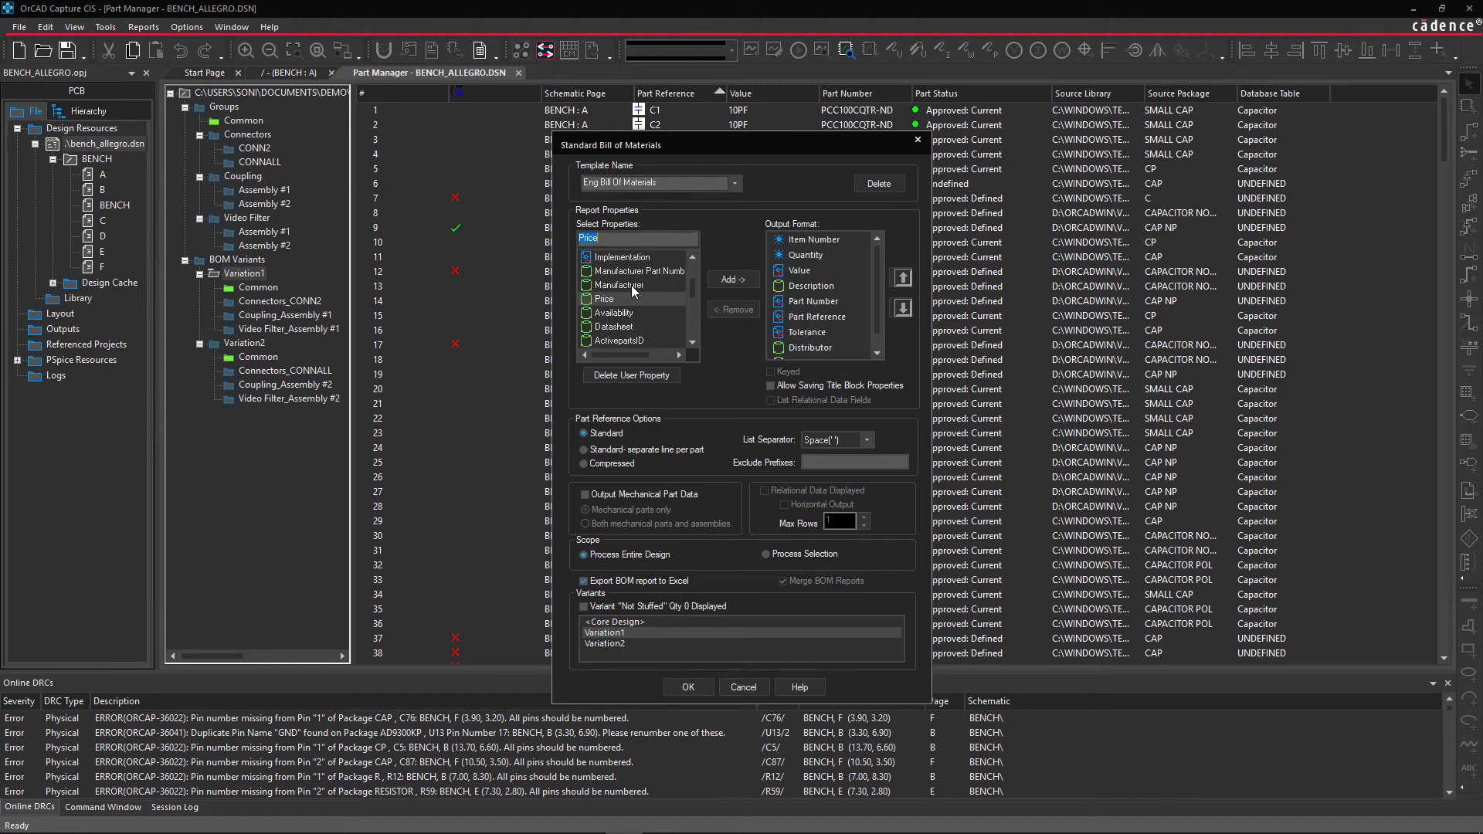
{"action": "double_click", "coordinate": [632, 285]}
{"action": "double_click", "coordinate": [632, 285]}
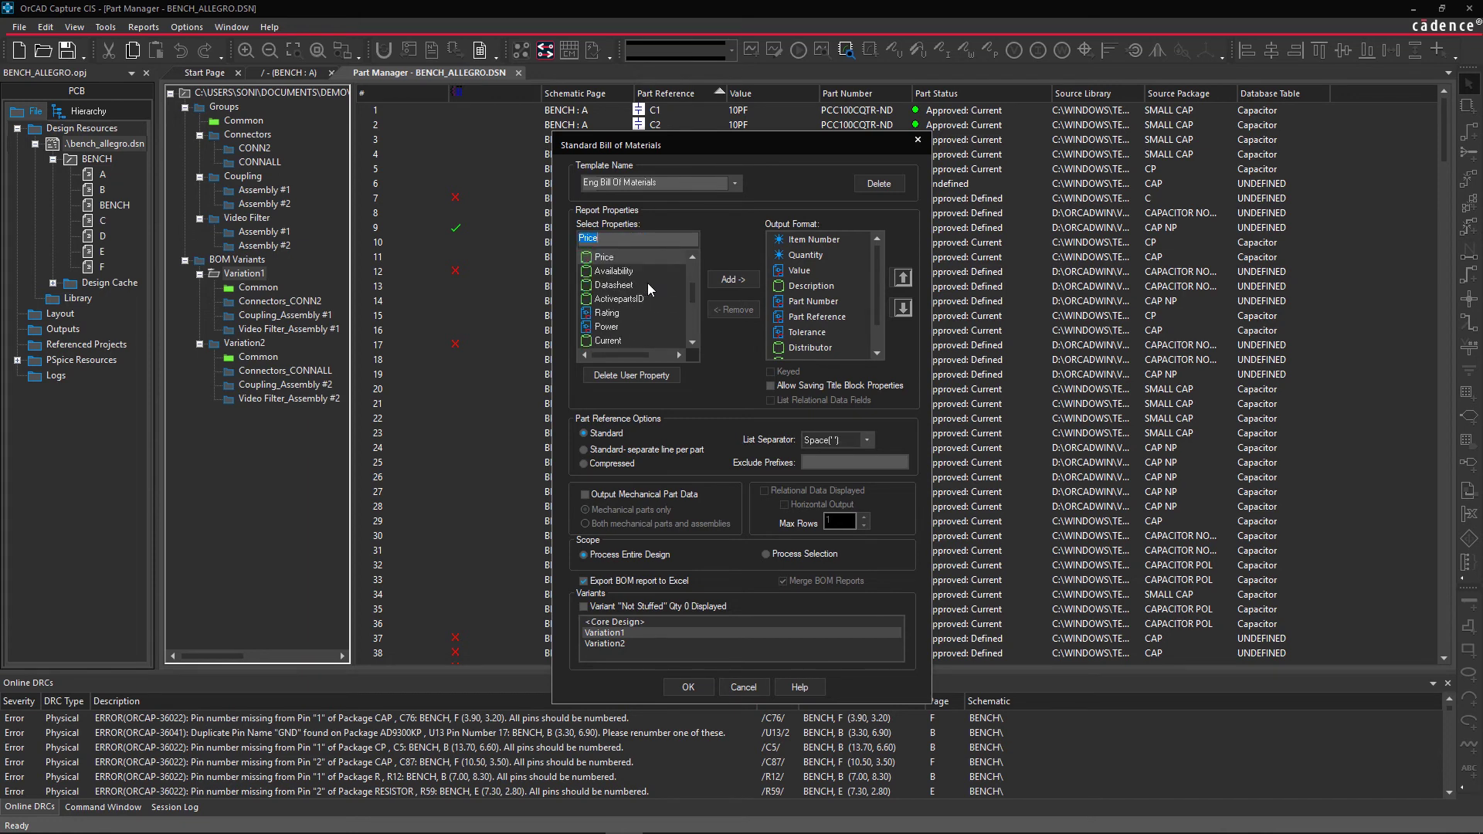
{"action": "left_click_drag", "start_coordinate": [879, 302], "coordinate": [878, 332]}
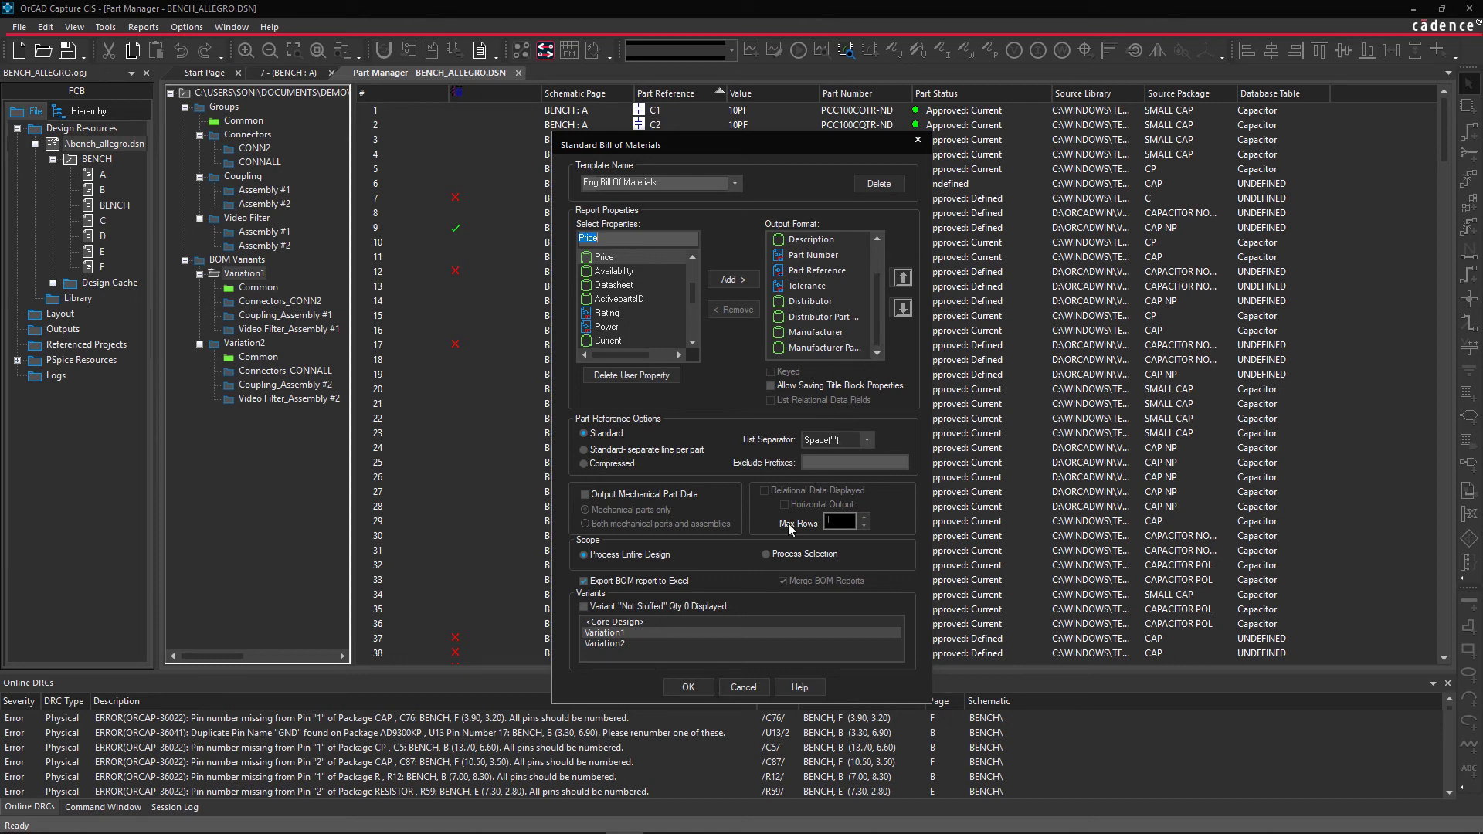
{"action": "left_click", "coordinate": [688, 686]}
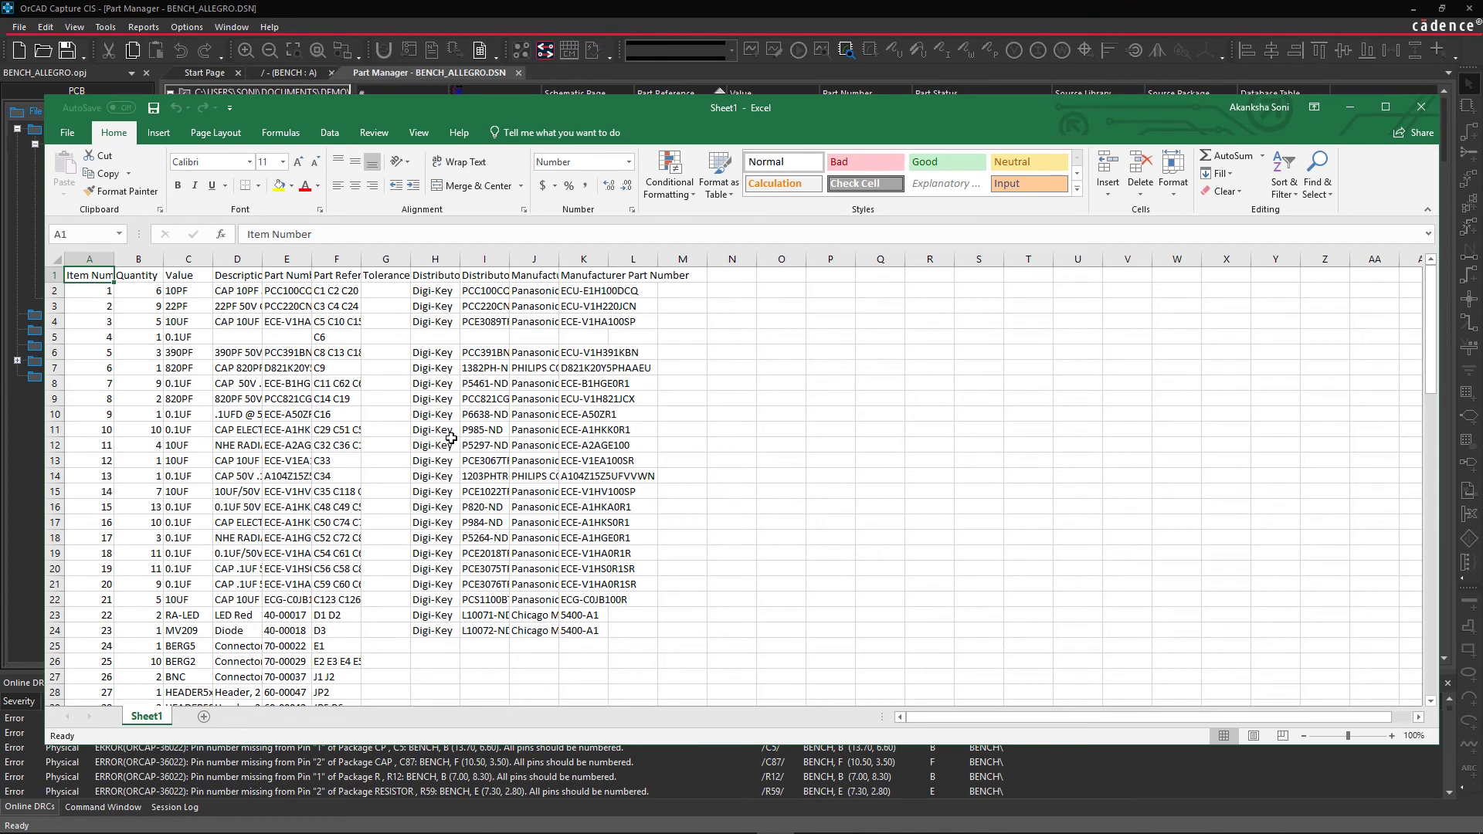
Step: Widen column D (Description) and auto-fit columns E (Part Number) and F (Part Reference)
{"action": "left_click_drag", "start_coordinate": [262, 264], "coordinate": [536, 264]}
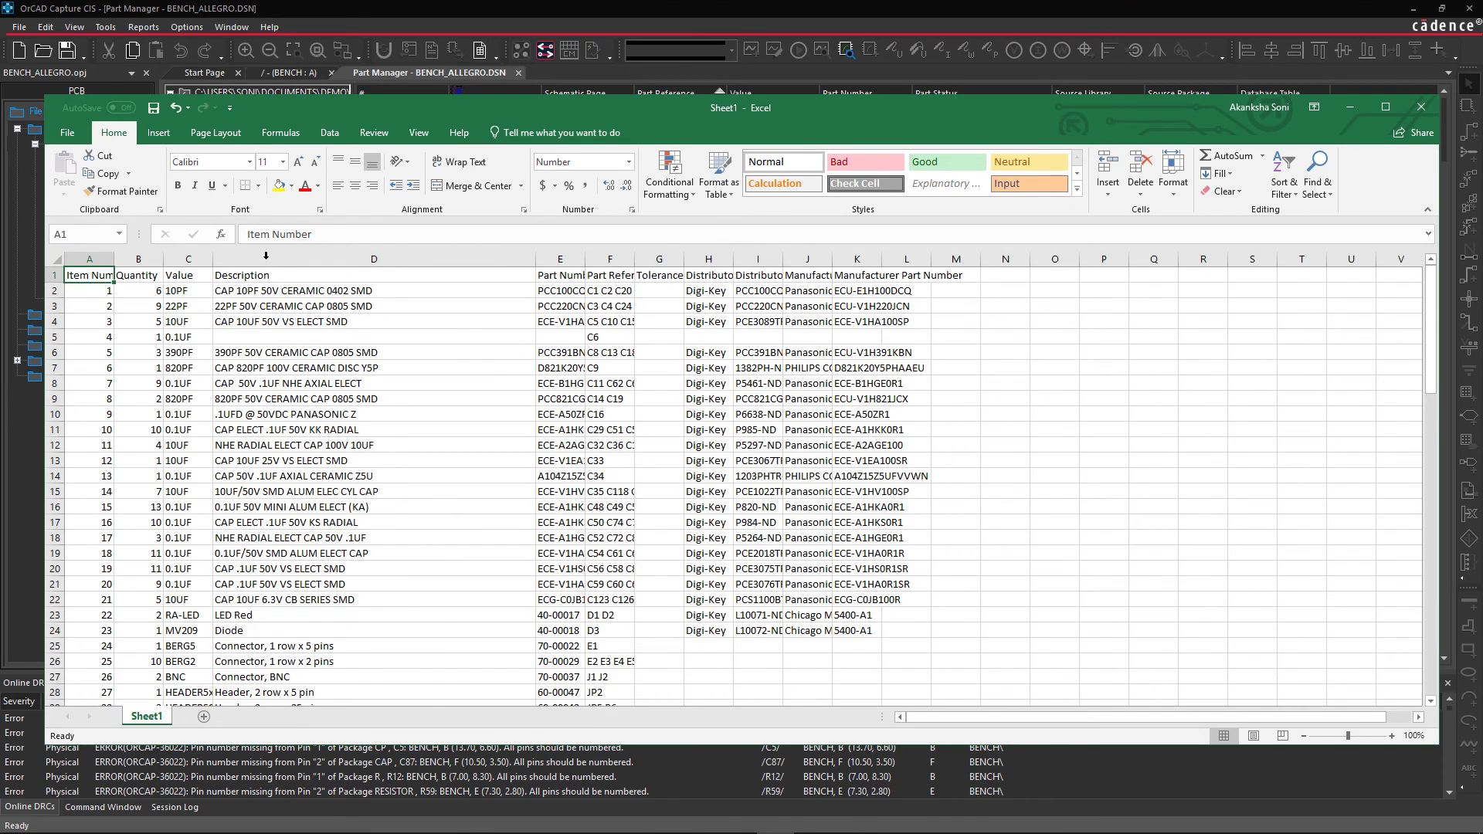
{"action": "double_click", "coordinate": [586, 264]}
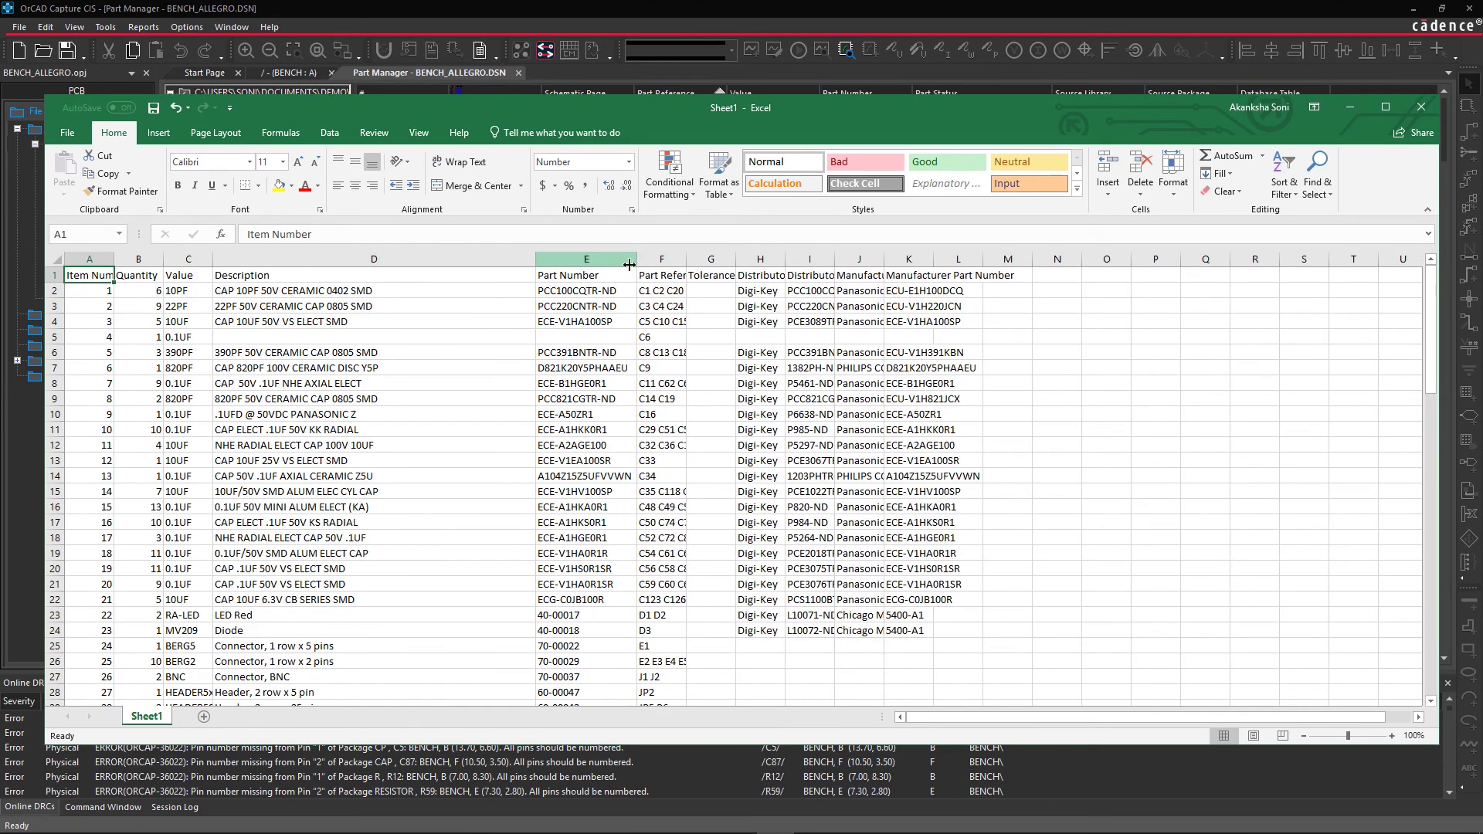
{"action": "double_click", "coordinate": [686, 261]}
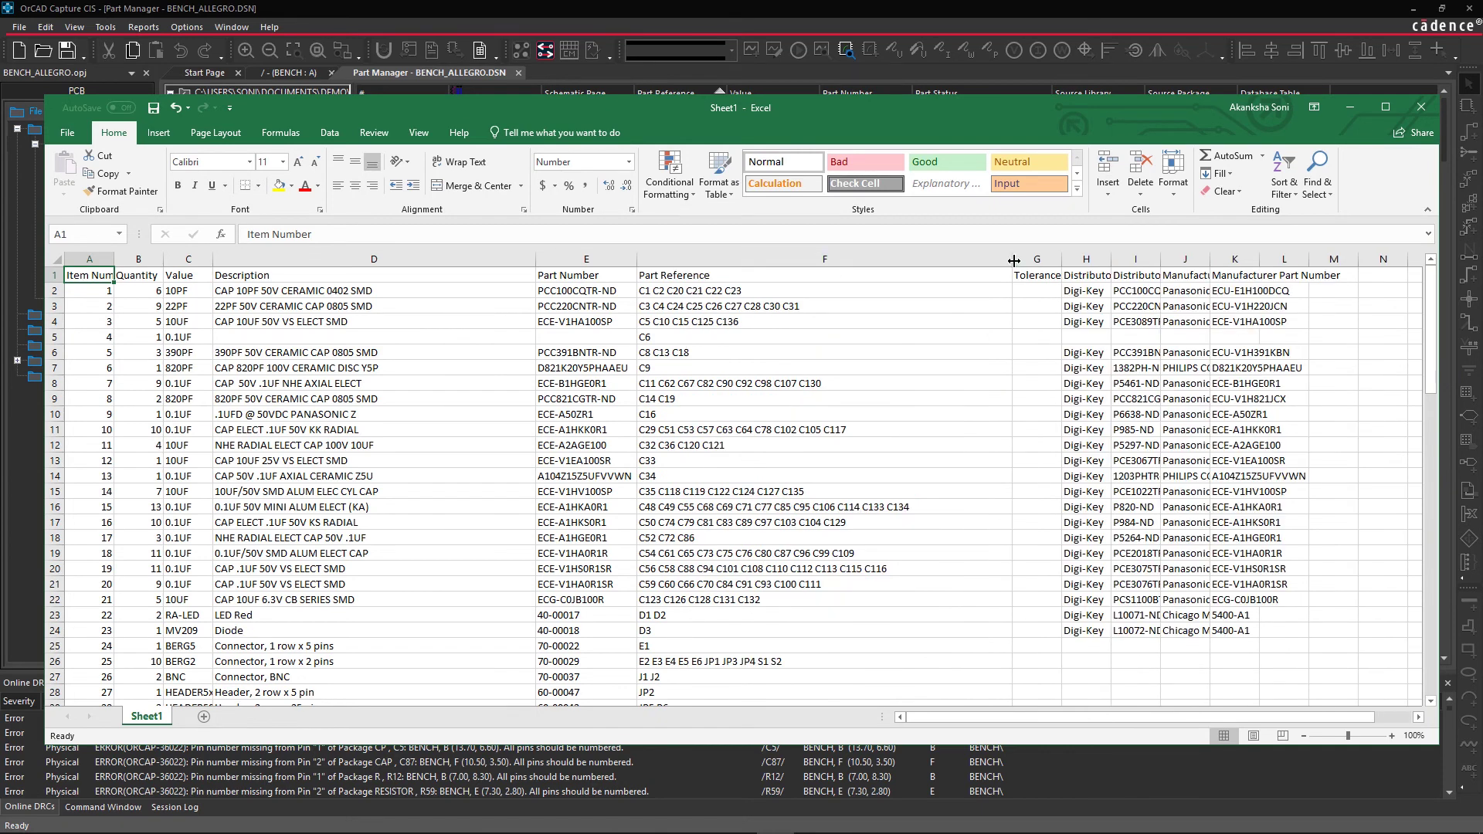